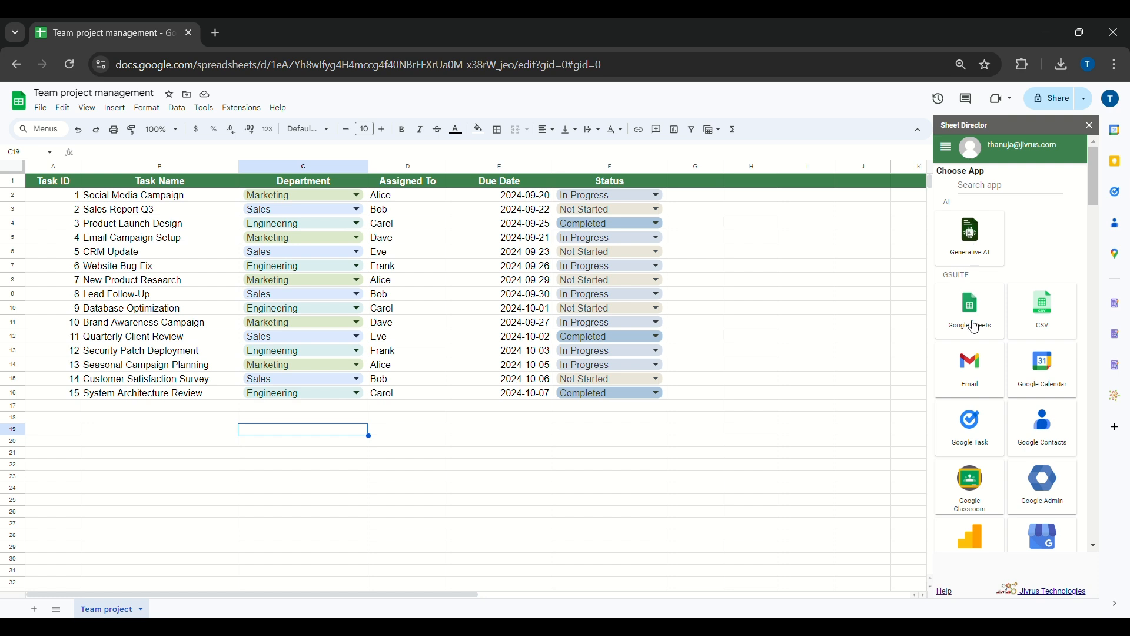
Start a Google Sheets service and name it Team Project Management Service
left_click(971, 326)
key("Up")
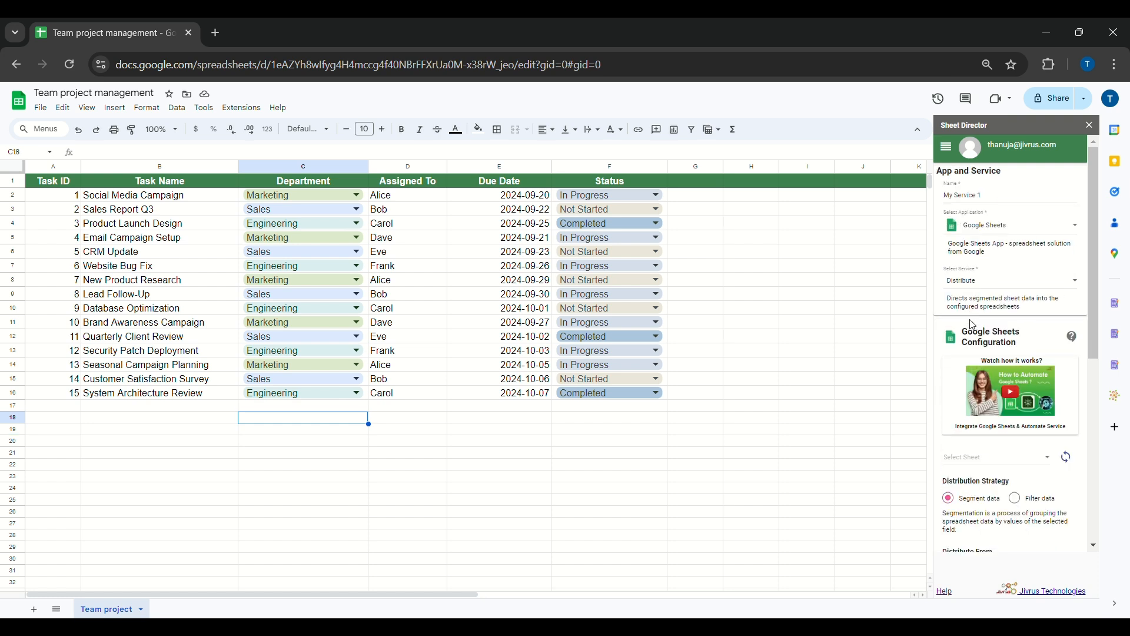
left_click_drag(990, 200, 936, 201)
key("BackSpace")
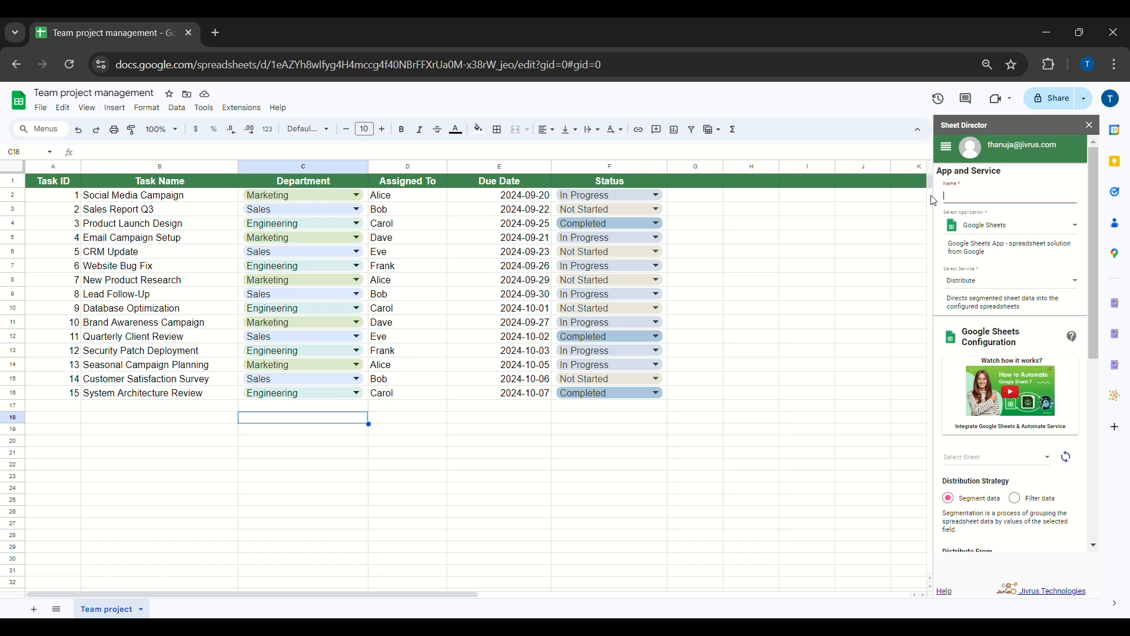
type("Team Project Management Service")
Keep Distribute as the service and select Team project as the sheet for the Google Sheets configuration
left_click(999, 285)
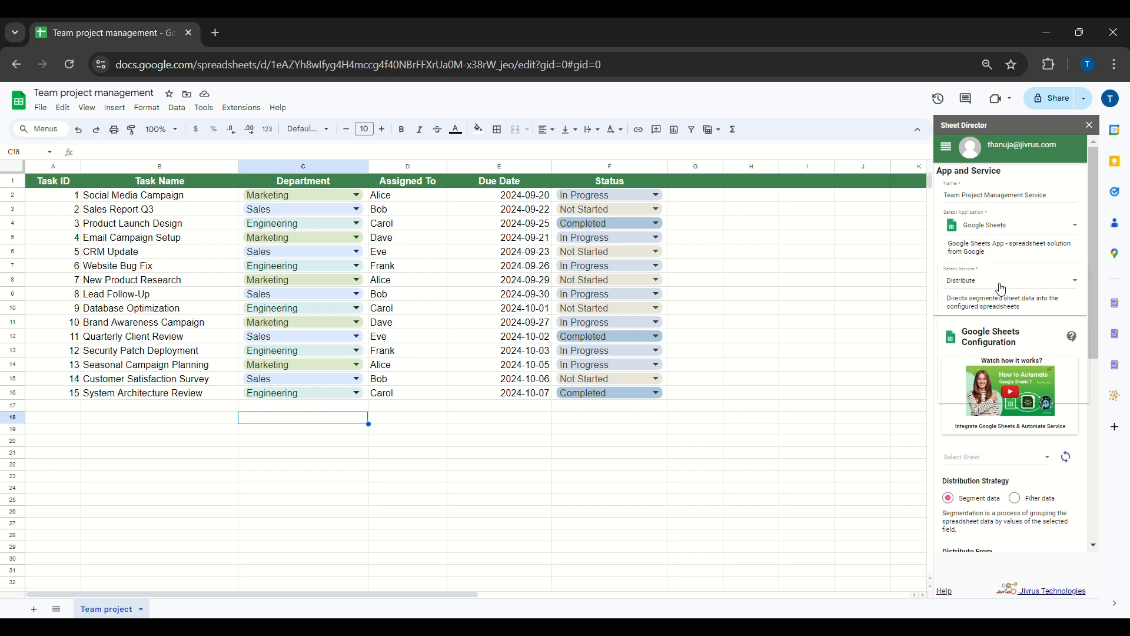
left_click(973, 287)
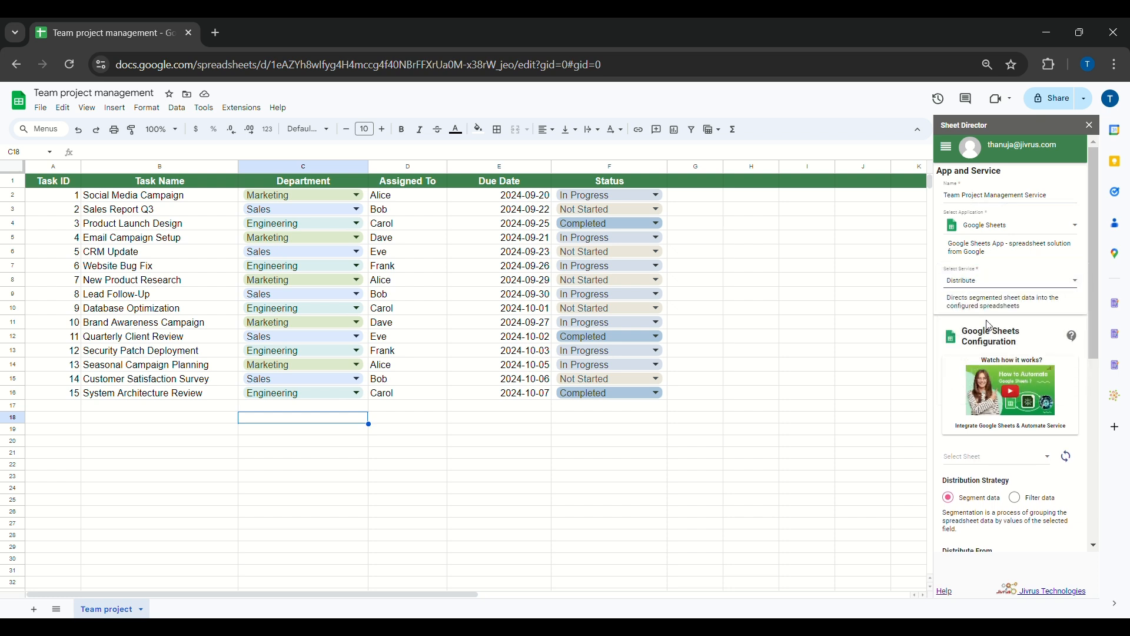
scroll(1038, 389, "down", 1)
left_click(1037, 390)
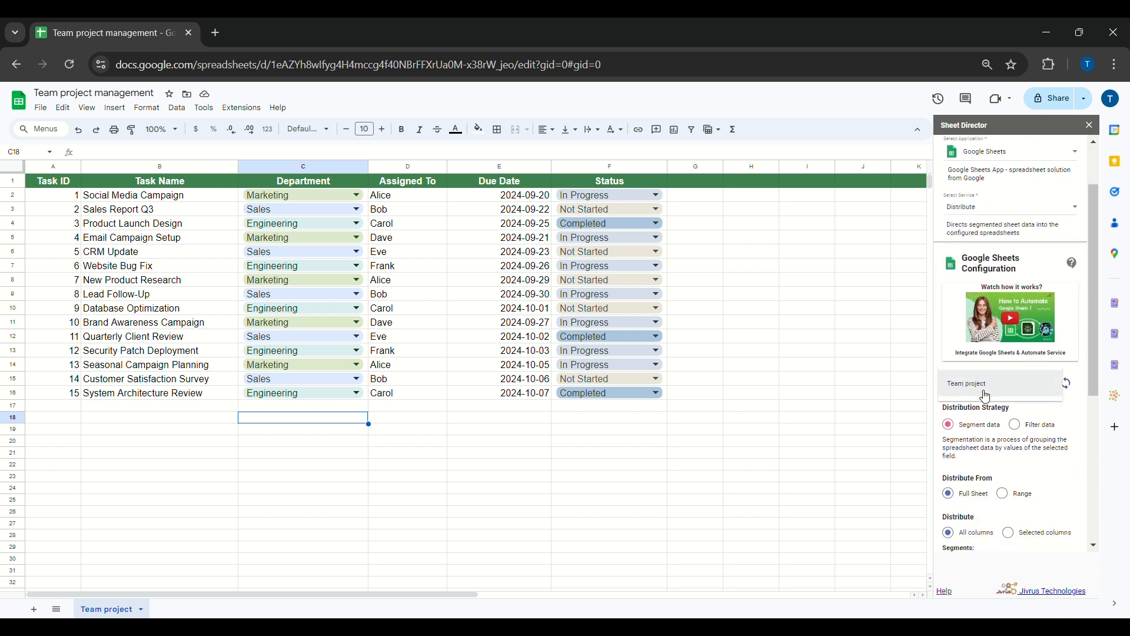
left_click(995, 392)
scroll(1072, 420, "down", 1)
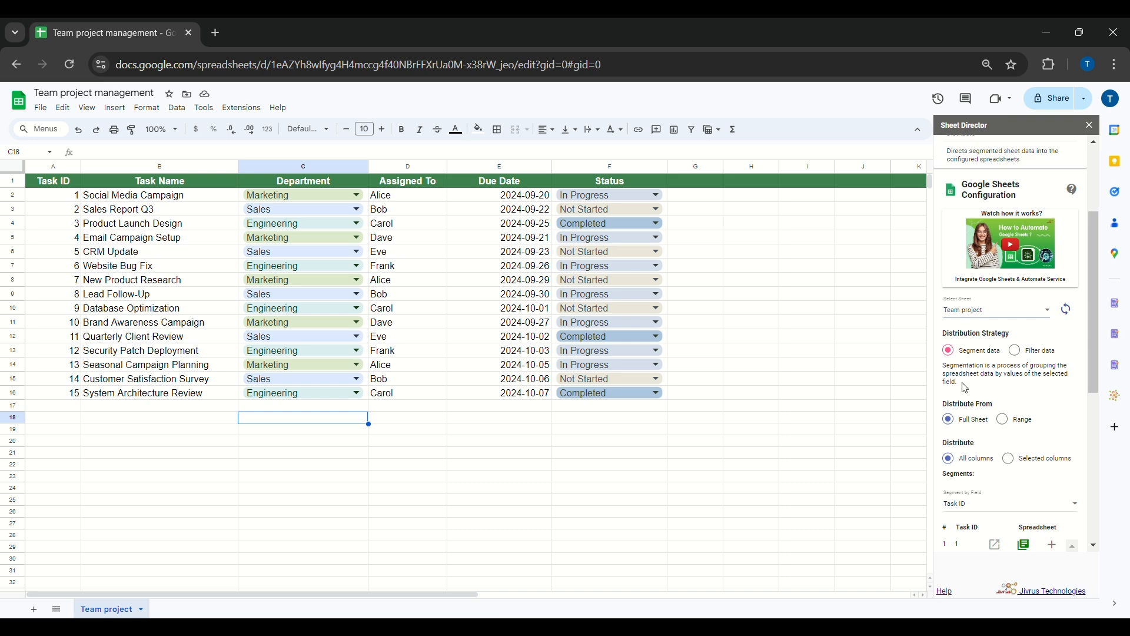
Try the Filter data strategy and the Range source, restoring Segment data and Full Sheet
left_click(1025, 351)
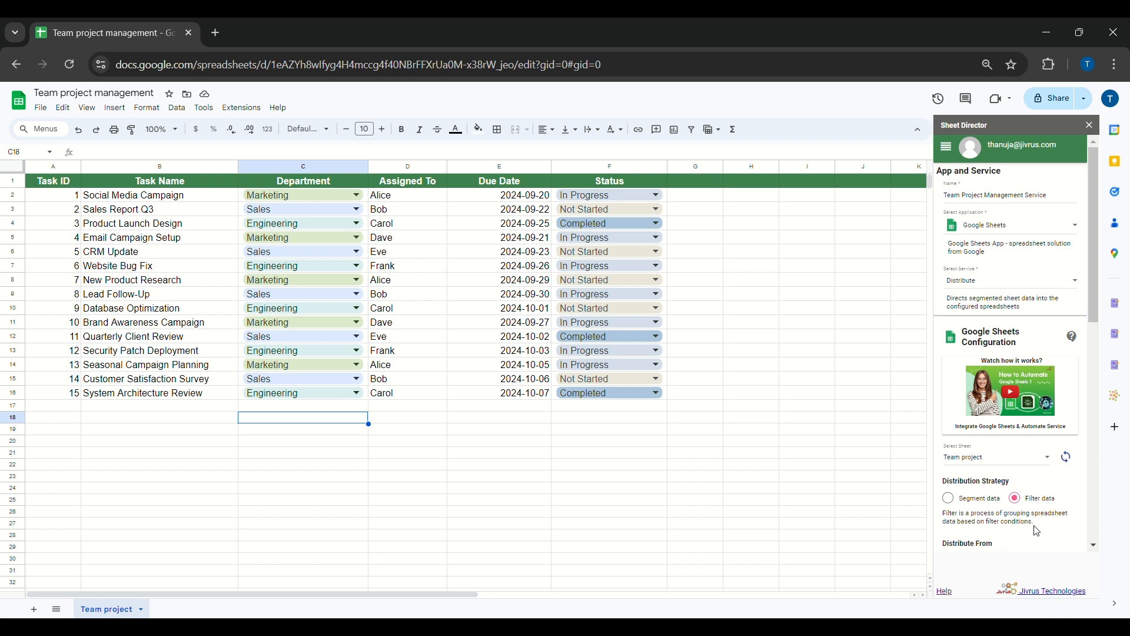
left_click(950, 501)
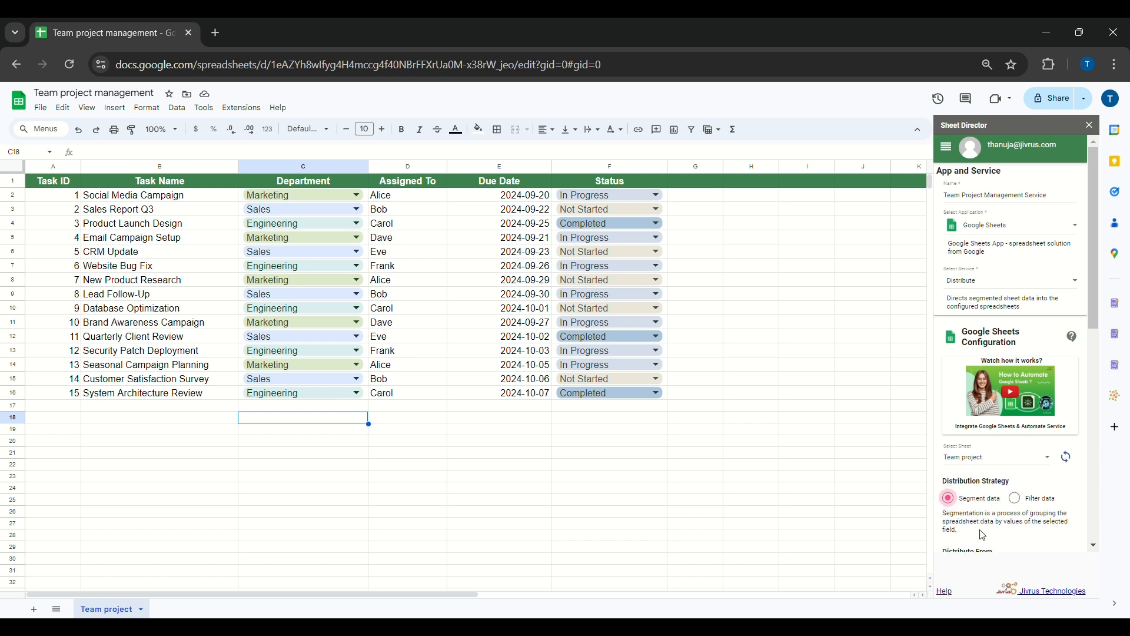
scroll(989, 530, "down", 3)
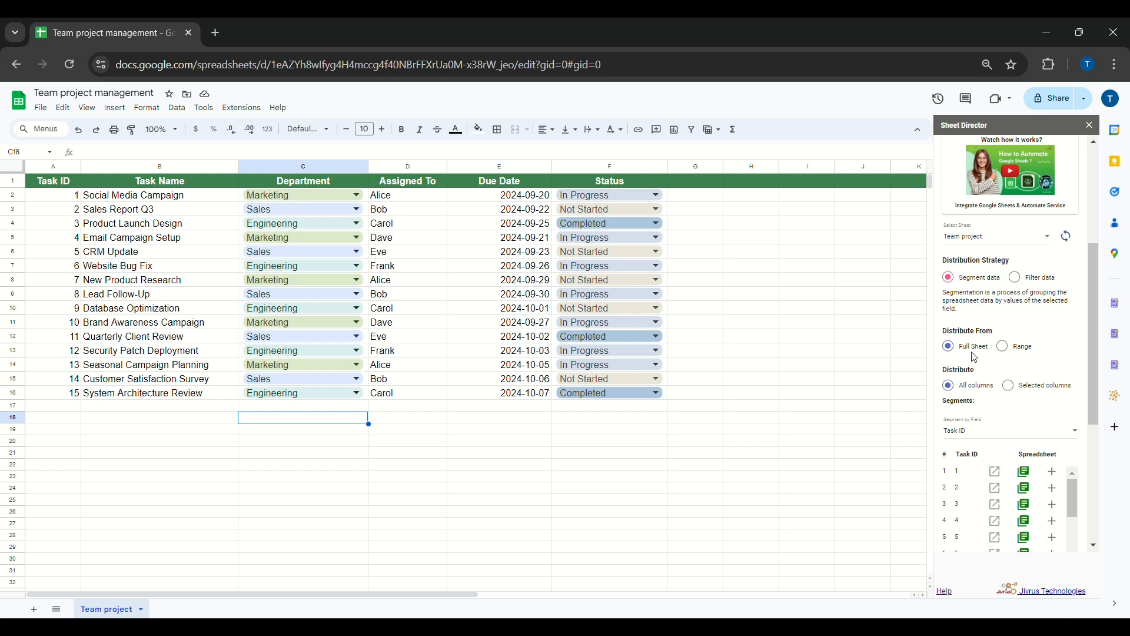
left_click(1022, 349)
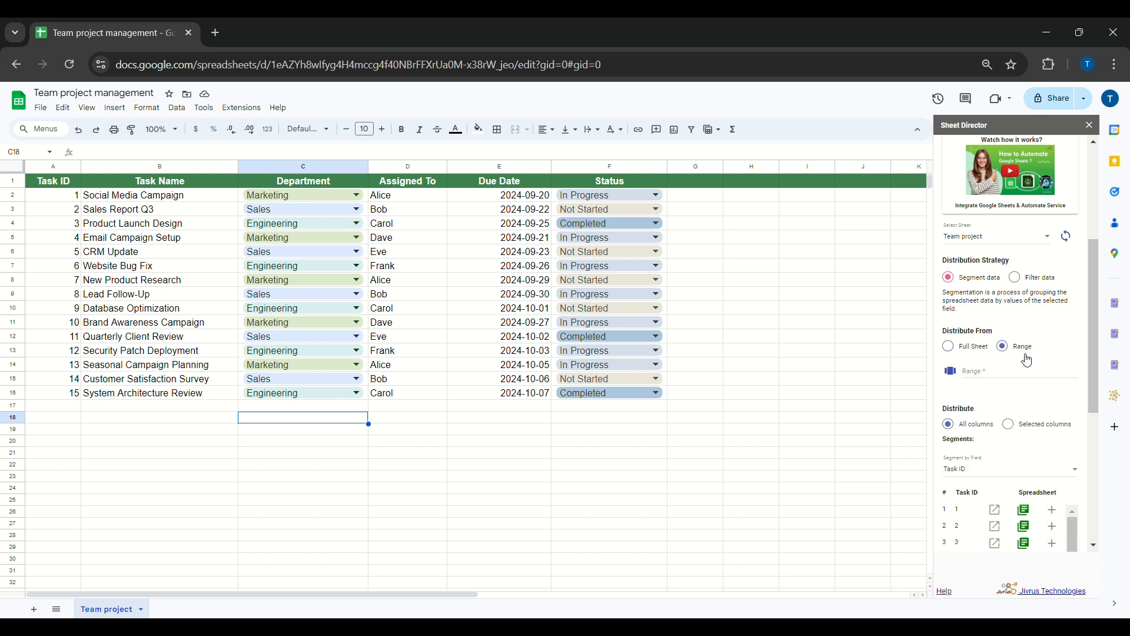
left_click(950, 348)
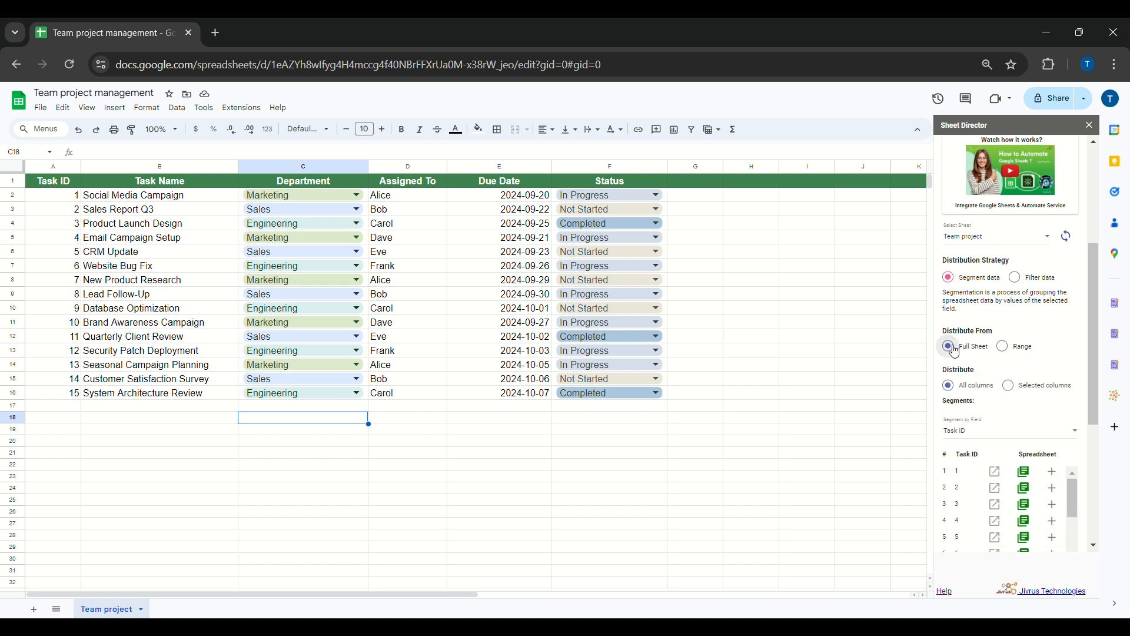
Try distributing only selected columns and inspect the field selection option, restoring All columns
left_click(1014, 389)
scroll(1050, 415, "down", 1)
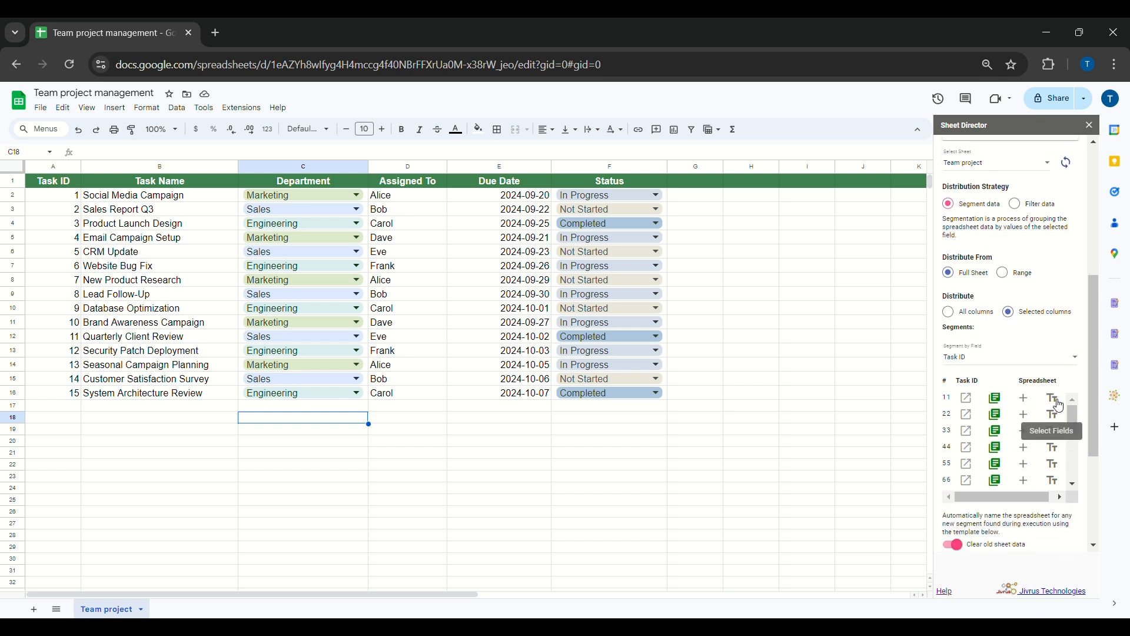
left_click(952, 313)
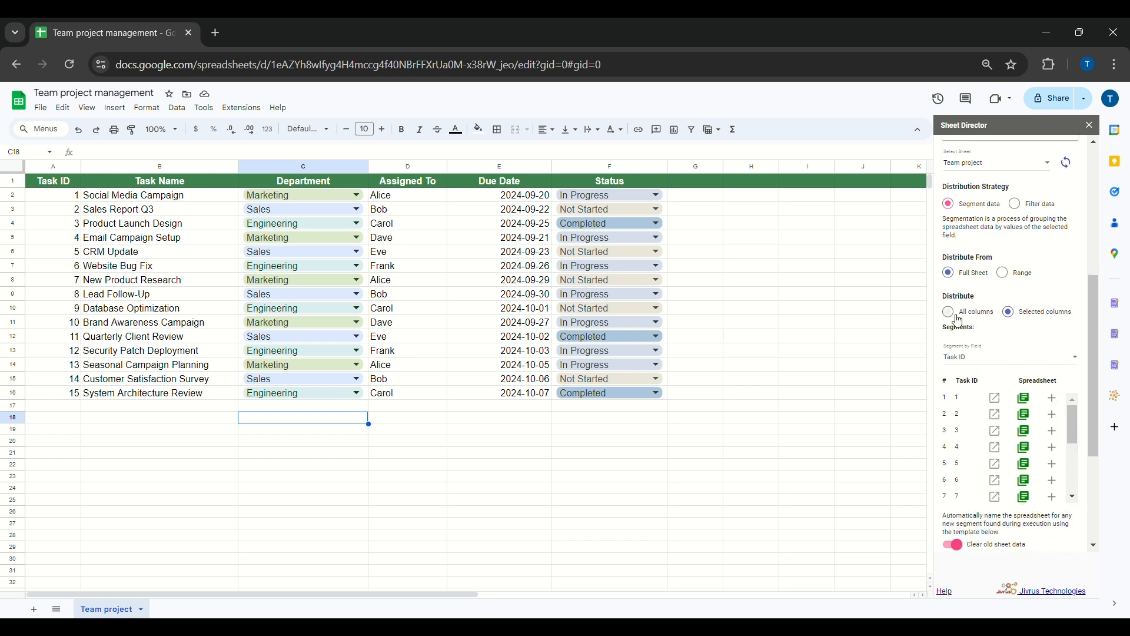
Segment the sheet data by the Department field
left_click(1037, 365)
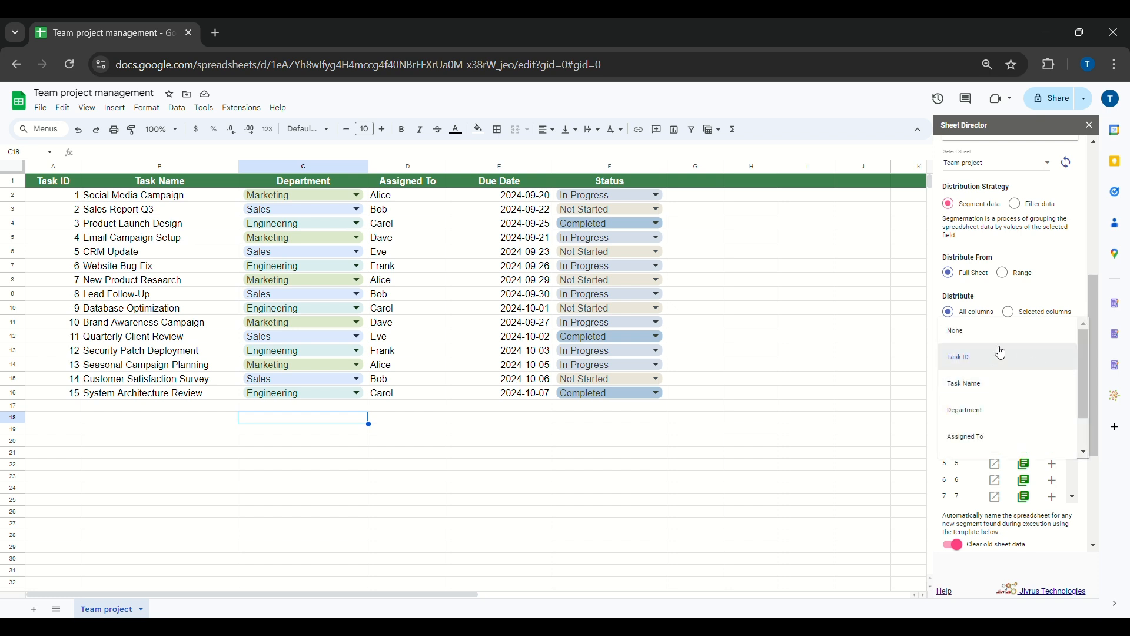
left_click(979, 416)
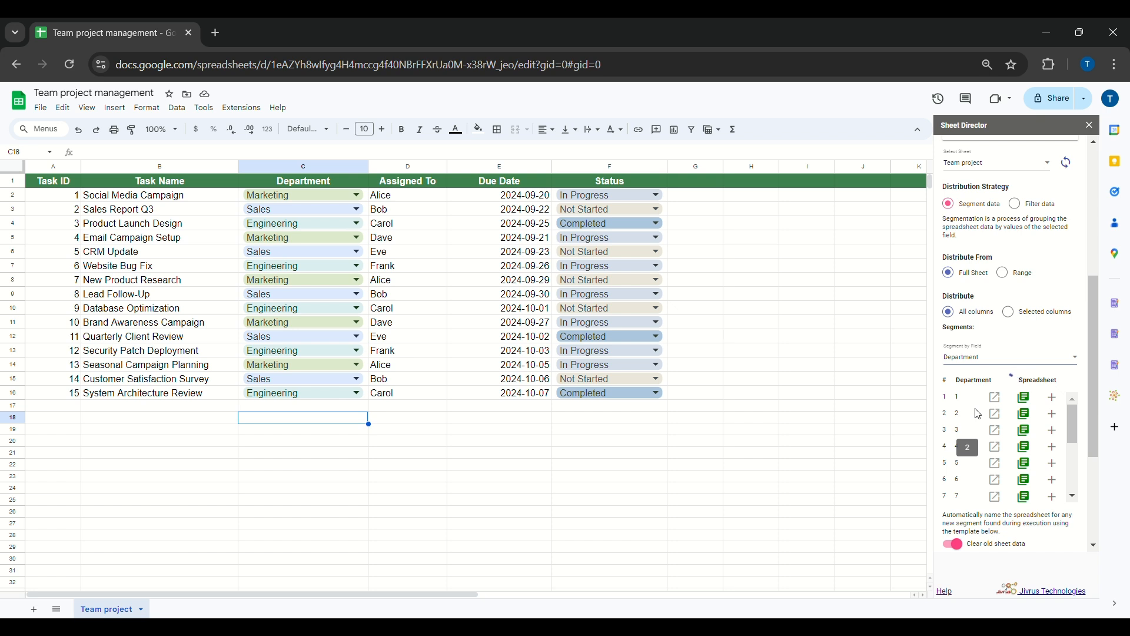
left_click(1004, 423)
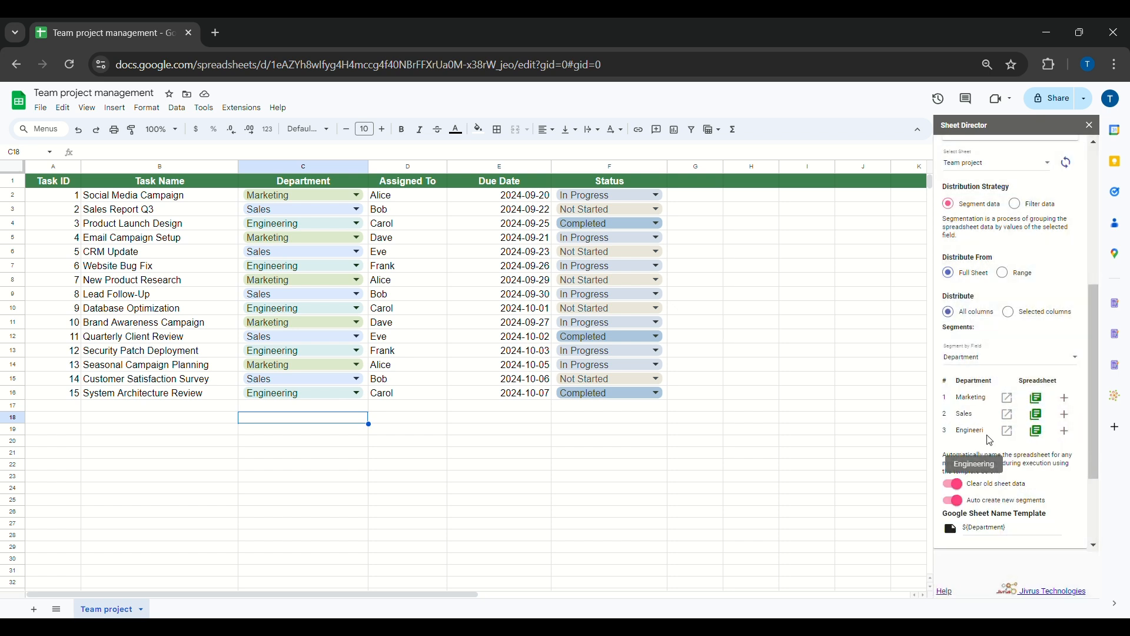
Create target spreadsheets for two segments: Marketing Department with sheet Marketing, and Sales Department with sheet Sales
left_click(1071, 402)
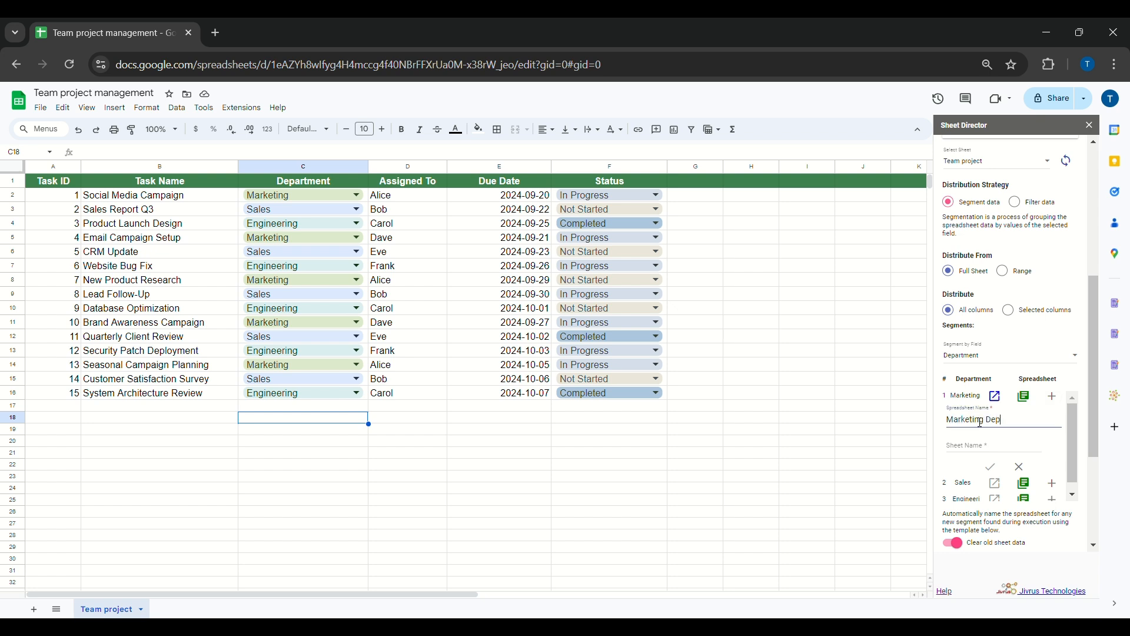
left_click(997, 472)
left_click(1065, 413)
type("Sales Department")
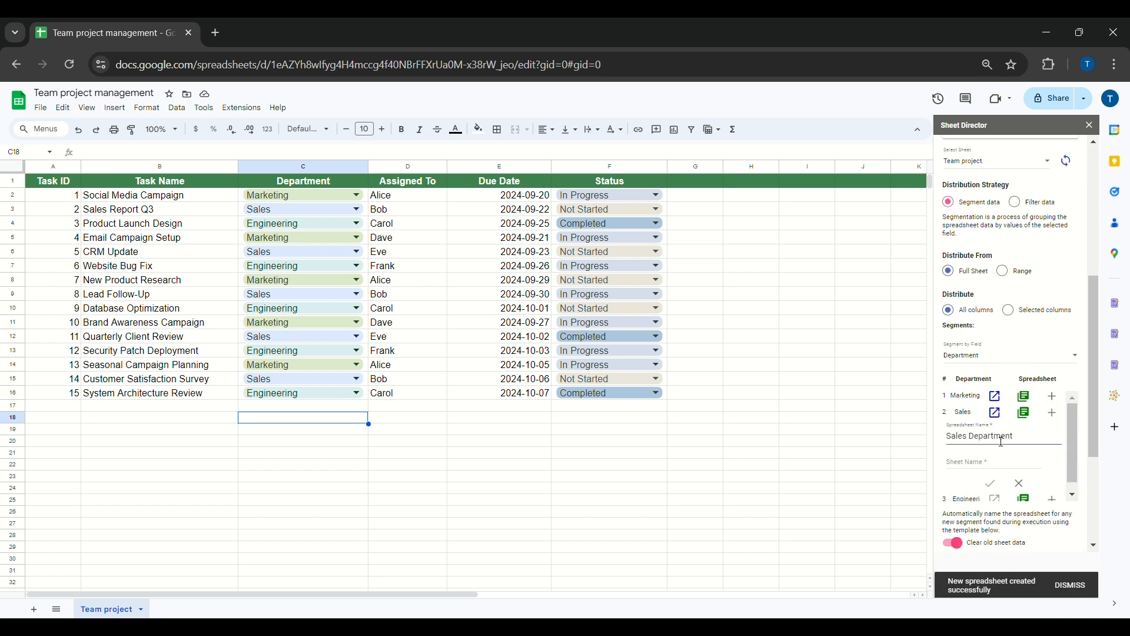
left_click(991, 471)
type("Sales")
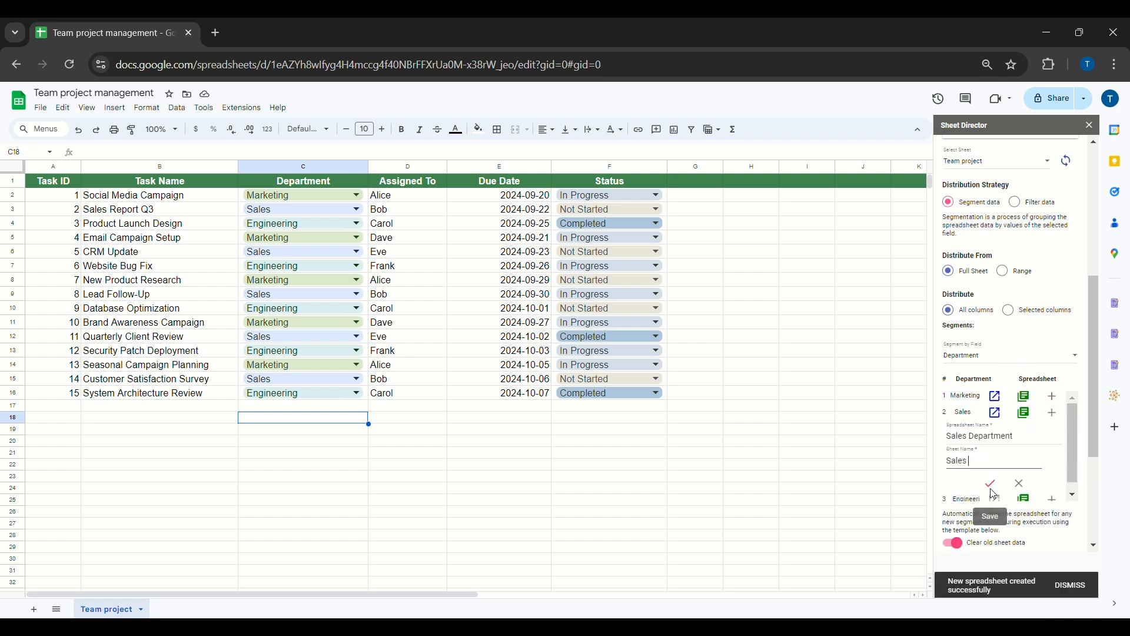
left_click(992, 485)
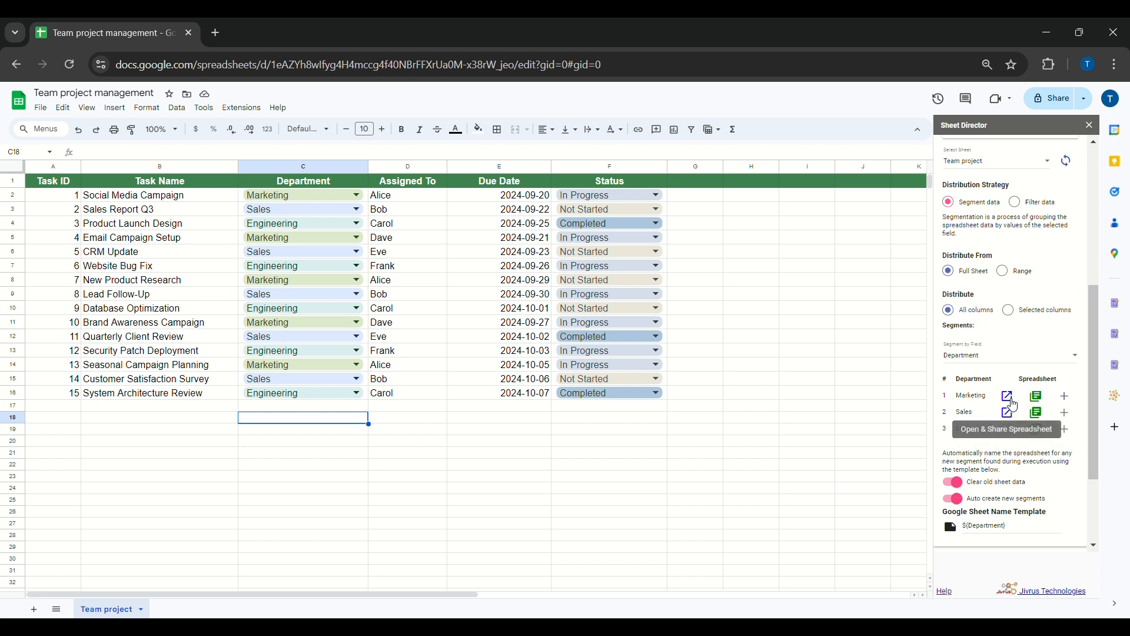
Keep ${Department} as the Google Sheet name template and execute the distribution service
scroll(1050, 477, "down", 2)
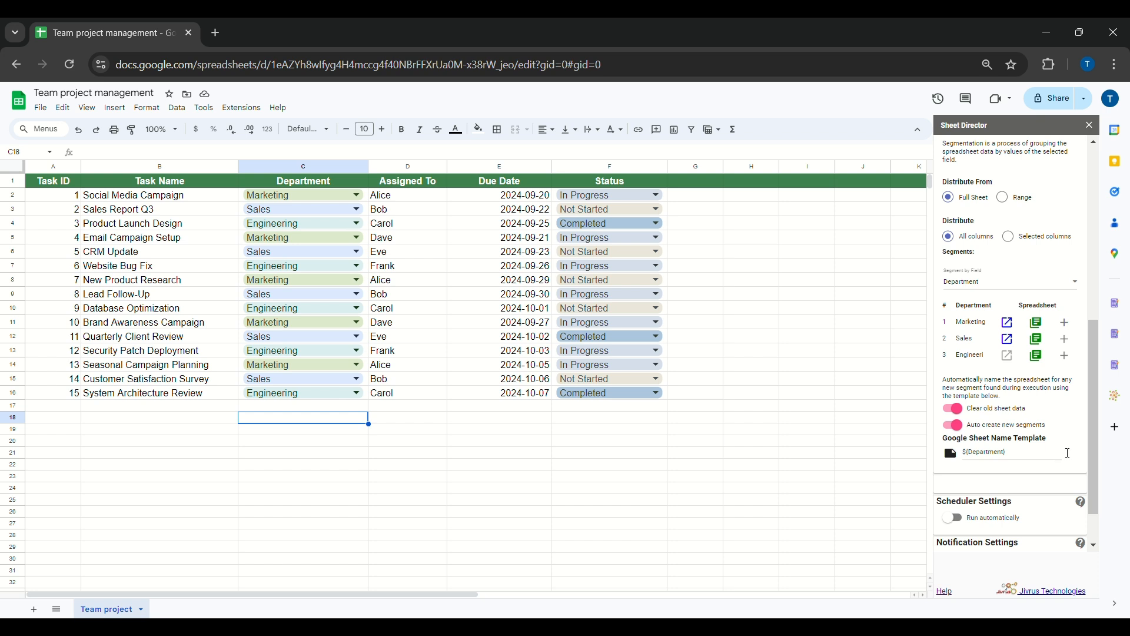
left_click(979, 452)
left_click(1020, 471)
scroll(1020, 471, "down", 1)
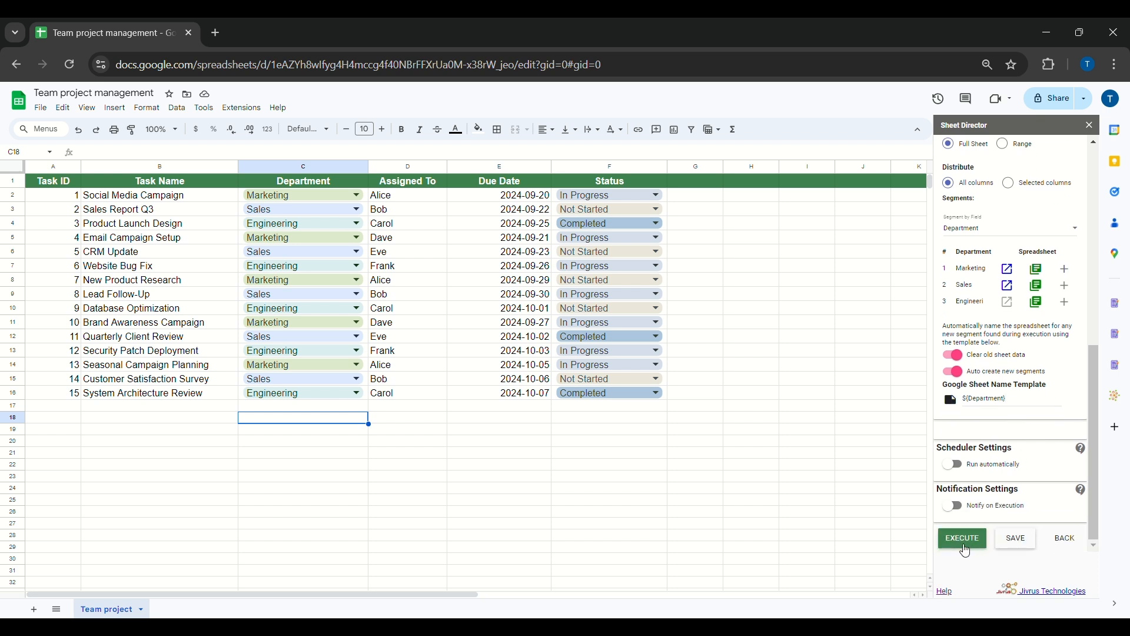
left_click(963, 548)
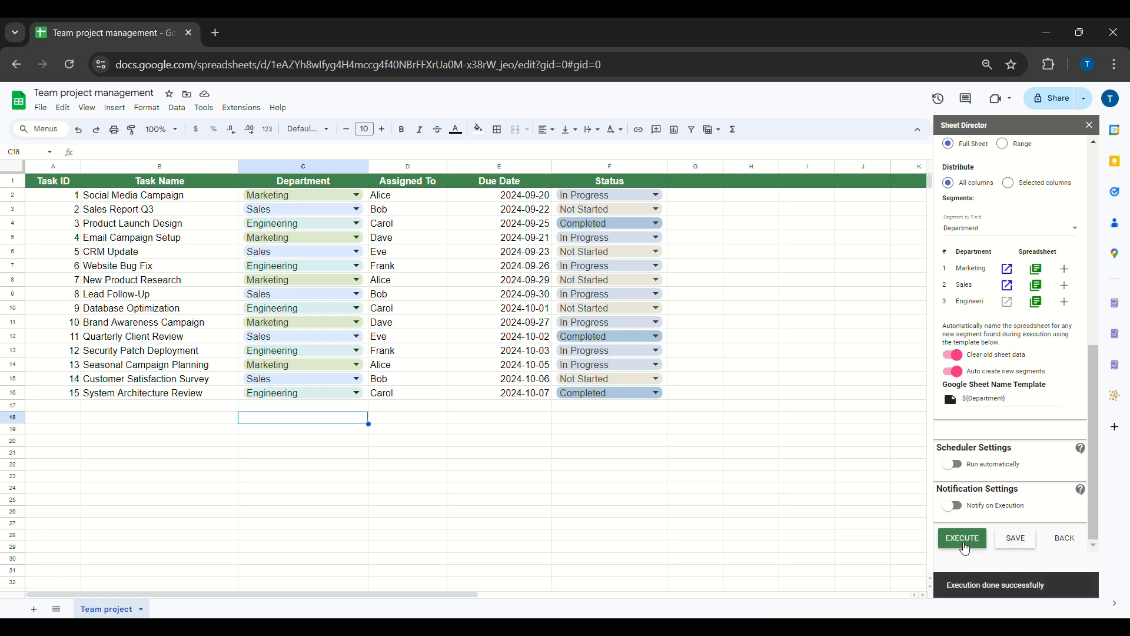
Open the Marketing segment's spreadsheet and widen the Task Name column to fit its text
left_click(1010, 272)
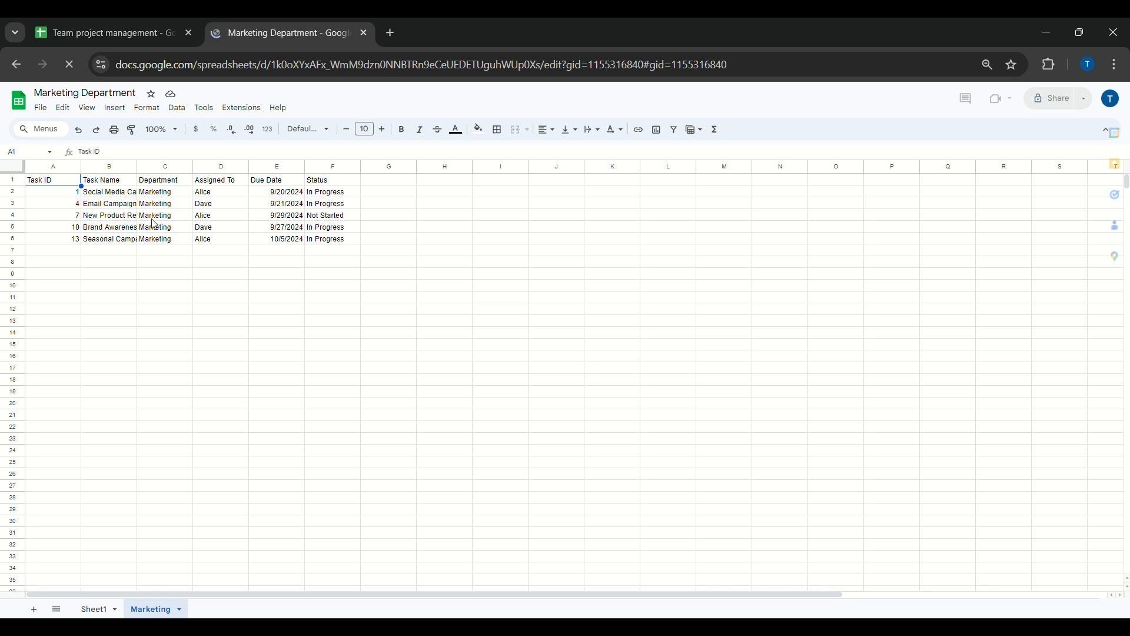
left_click(154, 204)
left_click_drag(193, 167, 232, 188)
Copy the task name Social Media Campaign and find it in the Team project management spreadsheet
left_click(185, 194)
key("ctrl+c")
left_click(244, 184)
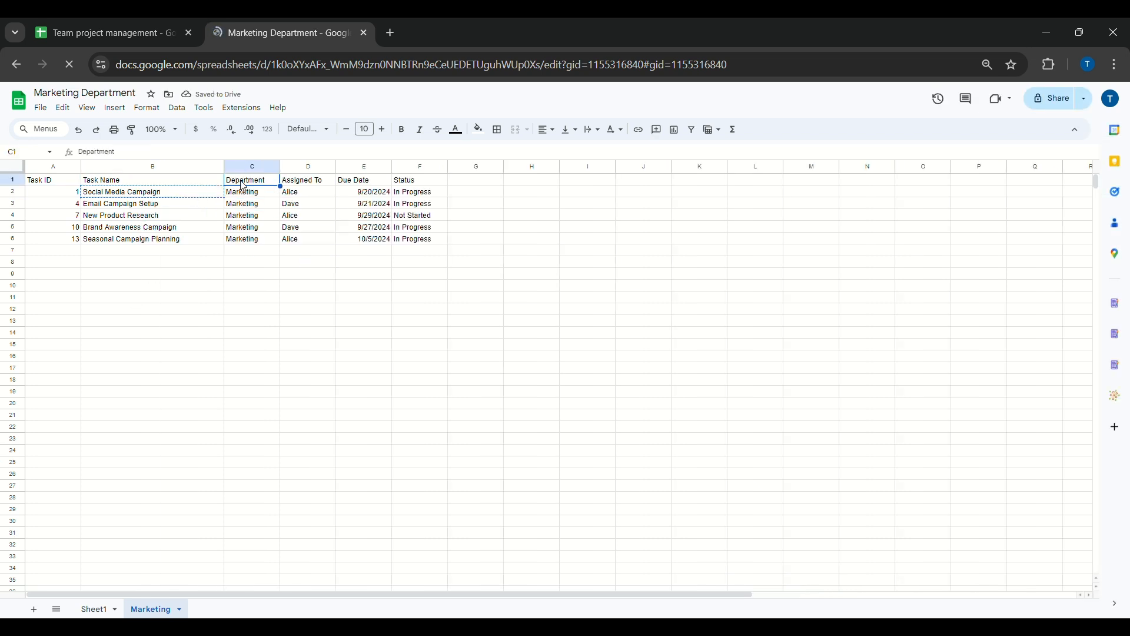
left_click(135, 34)
key("ctrl+f")
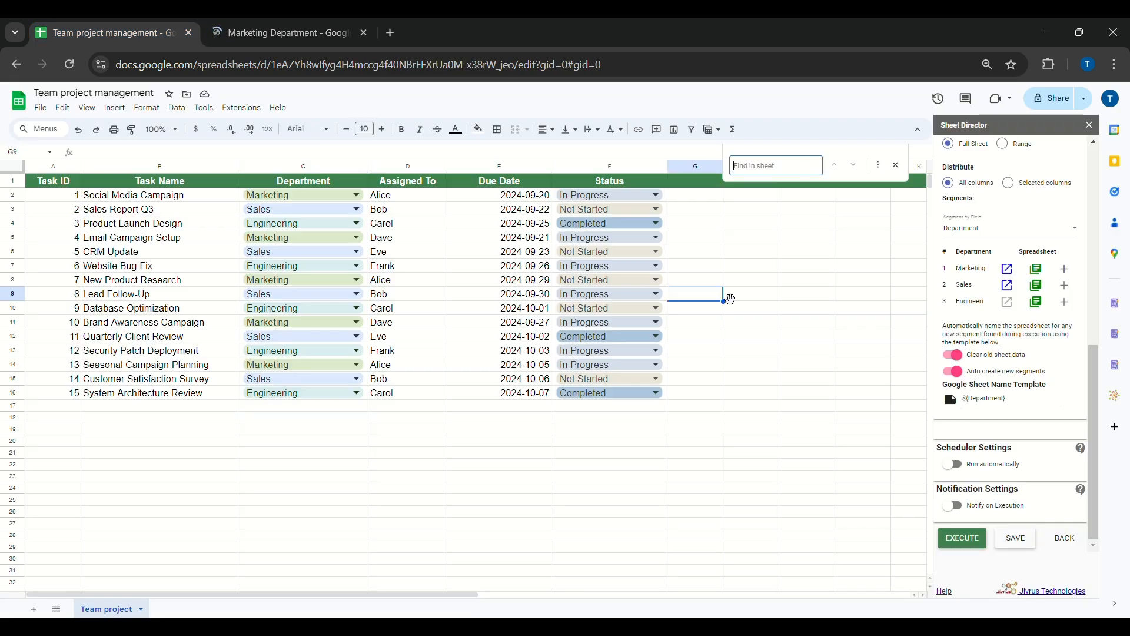
Copy Email Campaign Setup from the Marketing Department spreadsheet and find it in the Team project sheet
left_click(277, 33)
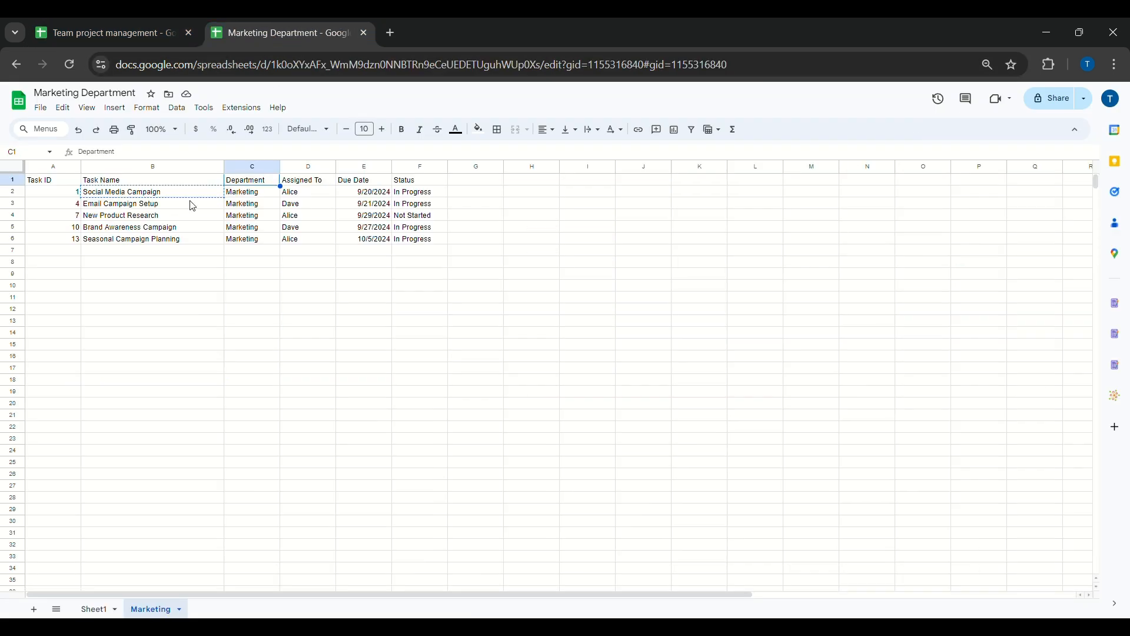
left_click(155, 203)
left_click(111, 33)
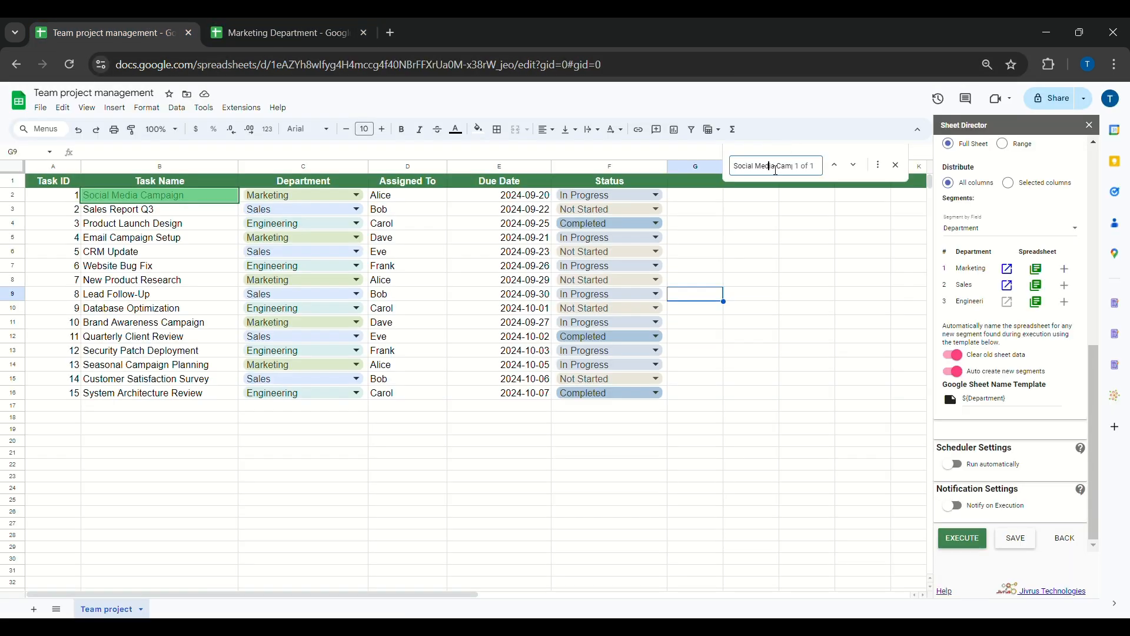
key("ctrl+a")
key("ctrl+v")
Copy Seasonal Campaign Planning from the Marketing Department spreadsheet and find it in the Team project sheet
left_click(267, 34)
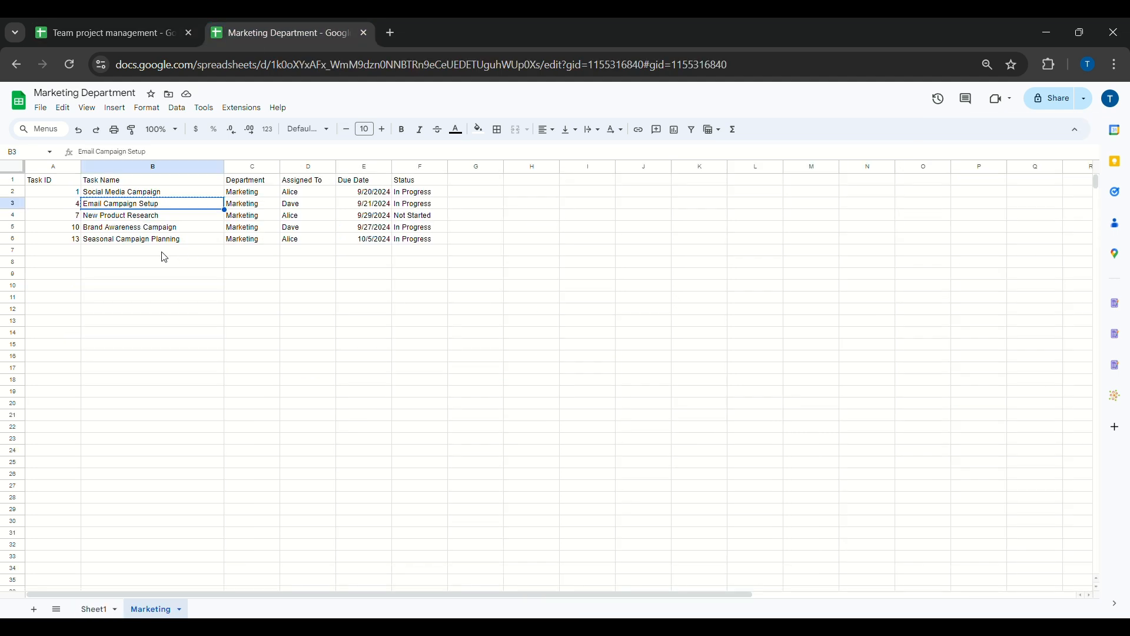
left_click(165, 240)
key("ctrl+c")
left_click(147, 33)
key("ctrl+a")
key("ctrl+v")
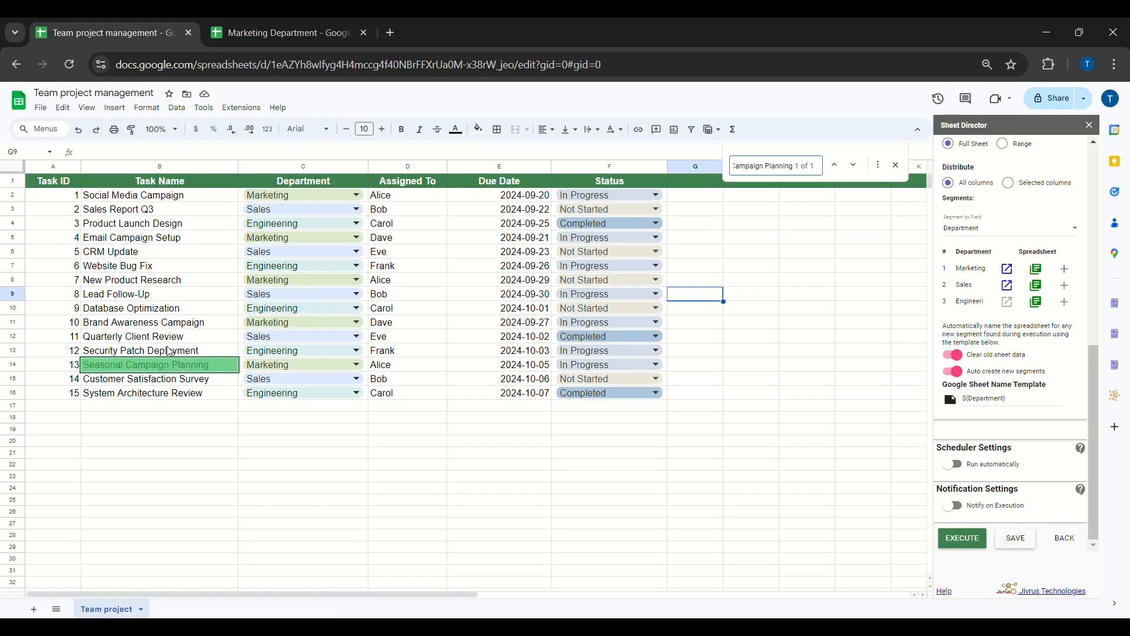
Open the Sales segment's spreadsheet, copy the task name Sales Report Q3 and find it in the Team project sheet
left_click(1004, 297)
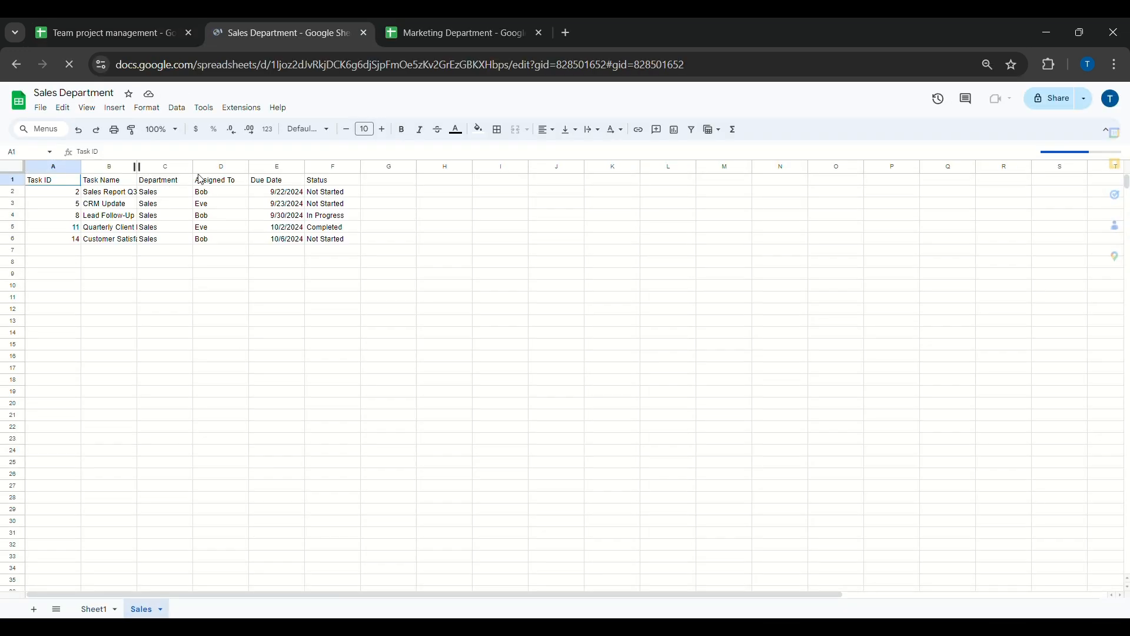
left_click(156, 193)
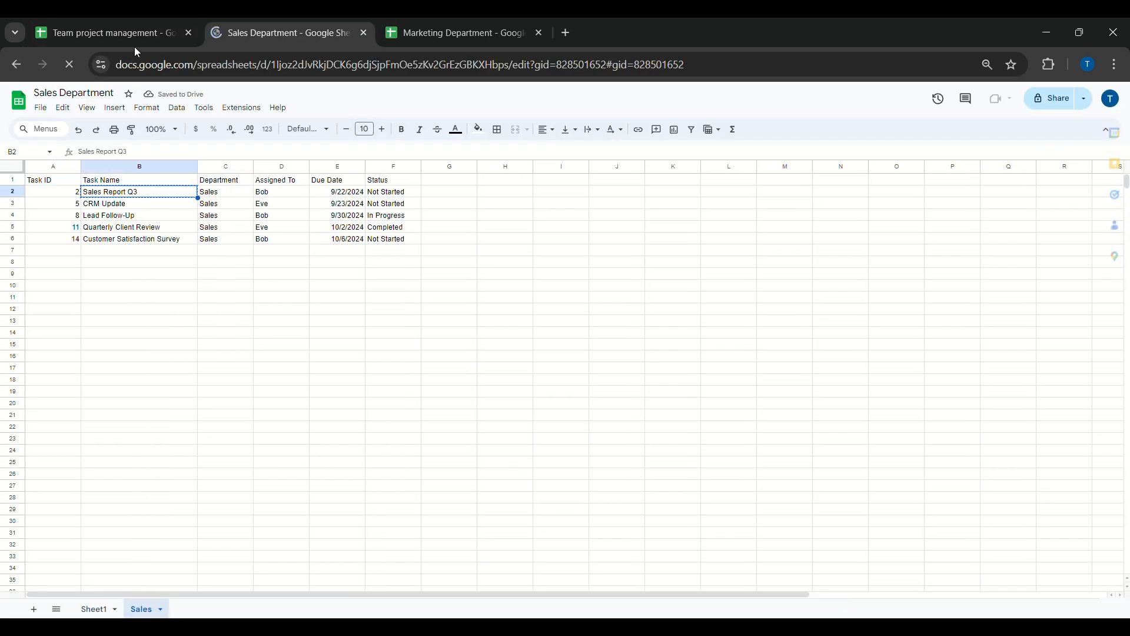
left_click(133, 37)
triple_click(783, 167)
key("ctrl+v")
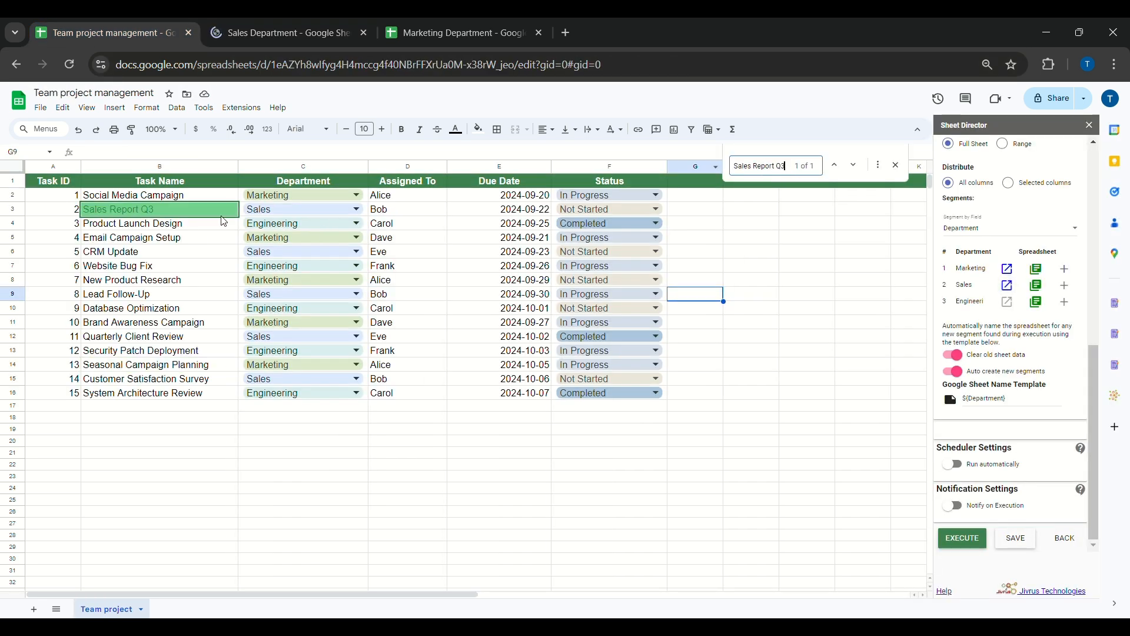
Copy Quarterly Client Review from the Sales Department spreadsheet and find it in the Team project sheet
left_click(280, 33)
left_click(228, 228)
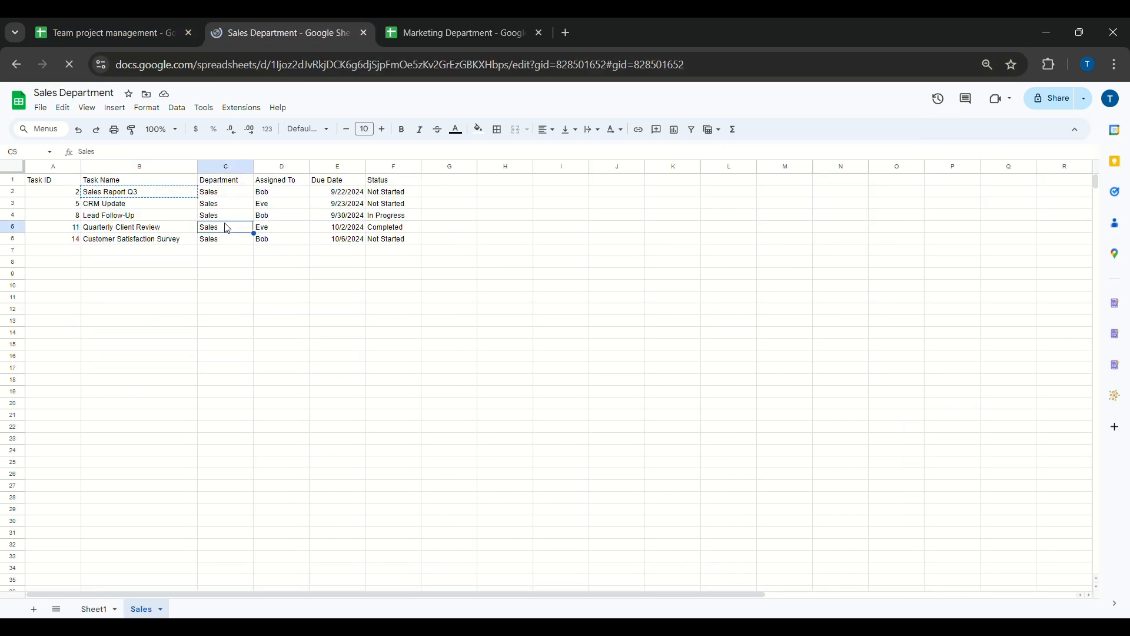
left_click(183, 228)
key("ctrl+c")
left_click(109, 33)
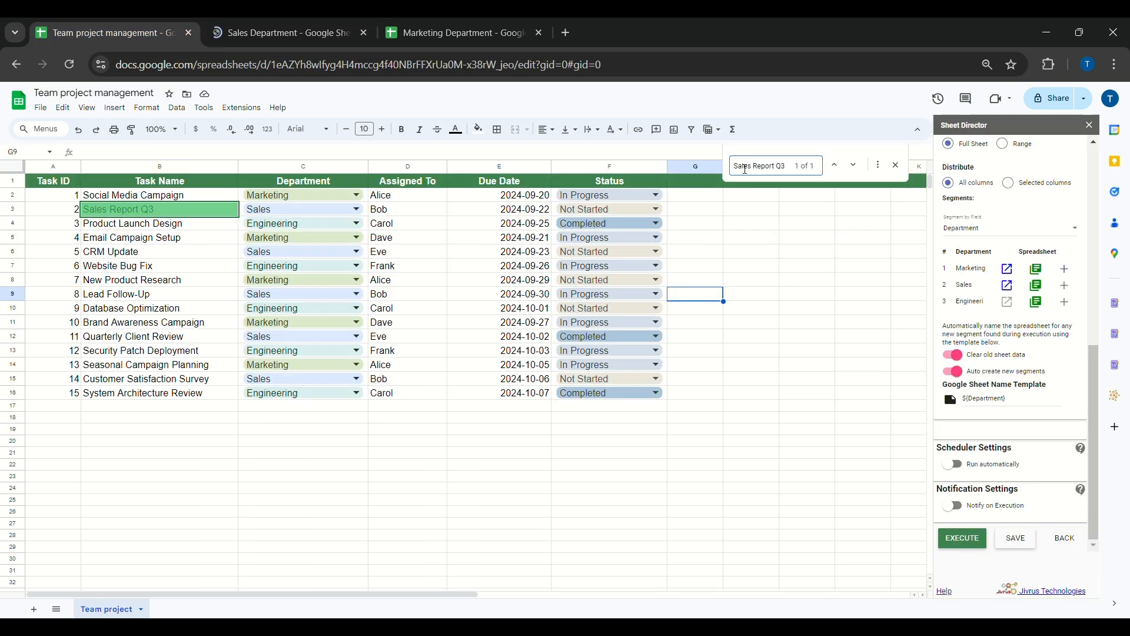
triple_click(745, 169)
key("ctrl+v")
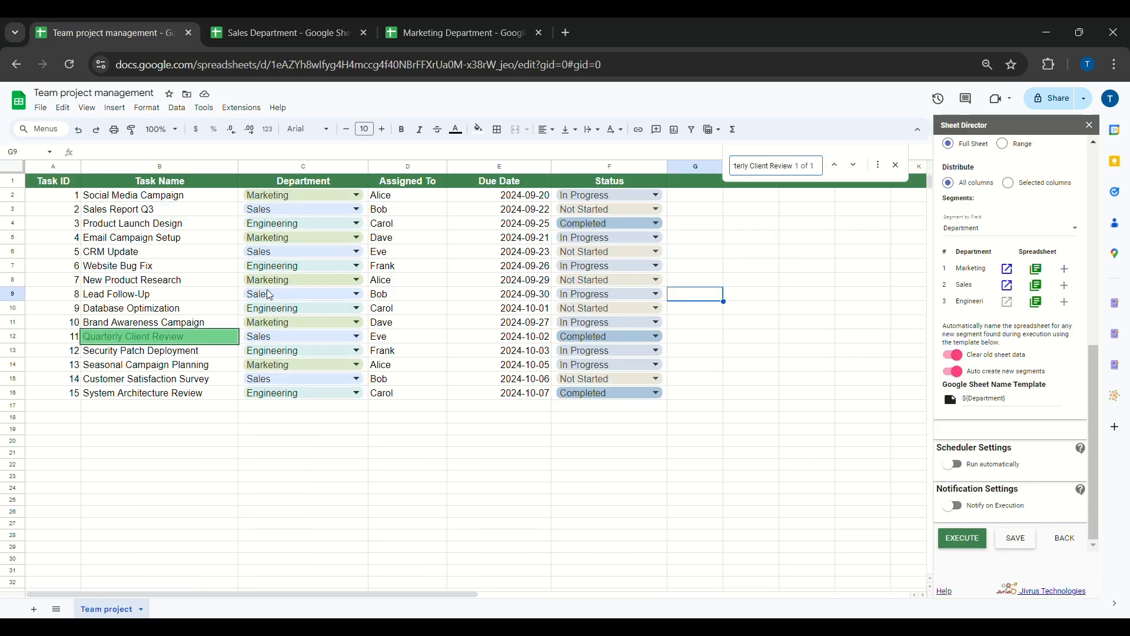
Copy Customer Satisfaction Survey from the Sales Department spreadsheet and find it in the Team project sheet
left_click(241, 34)
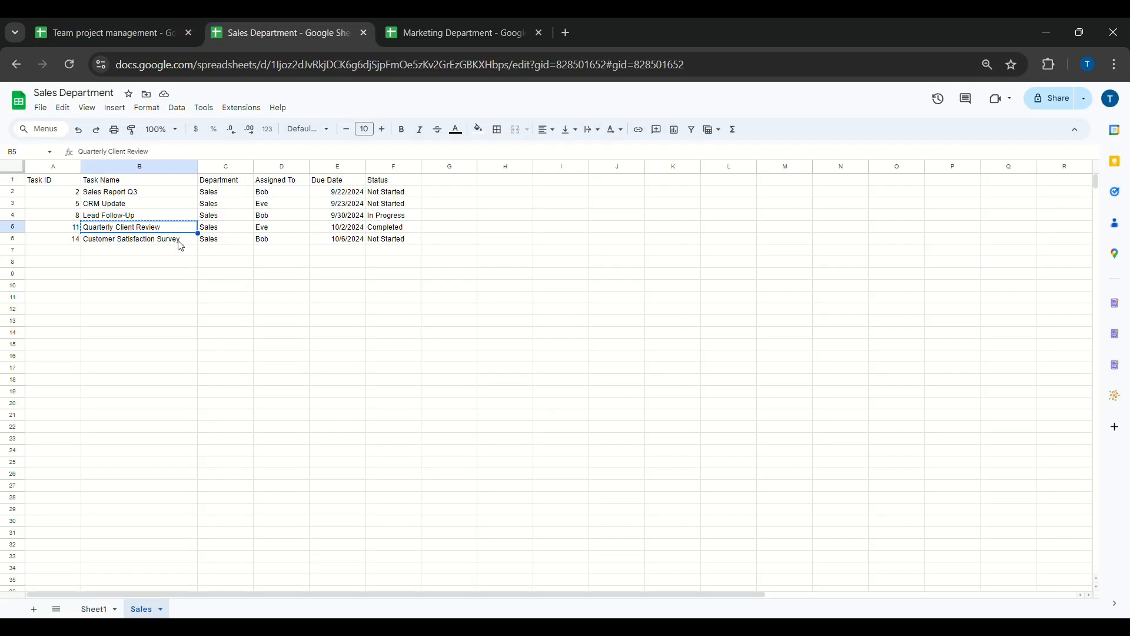
left_click(179, 240)
left_click(114, 33)
triple_click(773, 165)
key("ctrl+v")
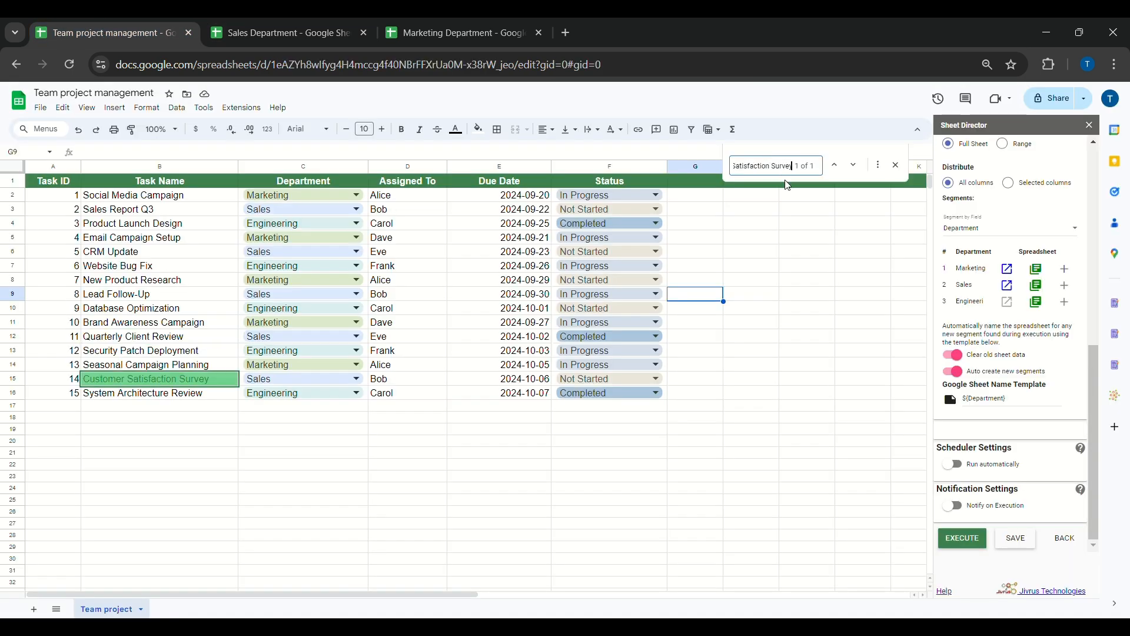
left_click(315, 419)
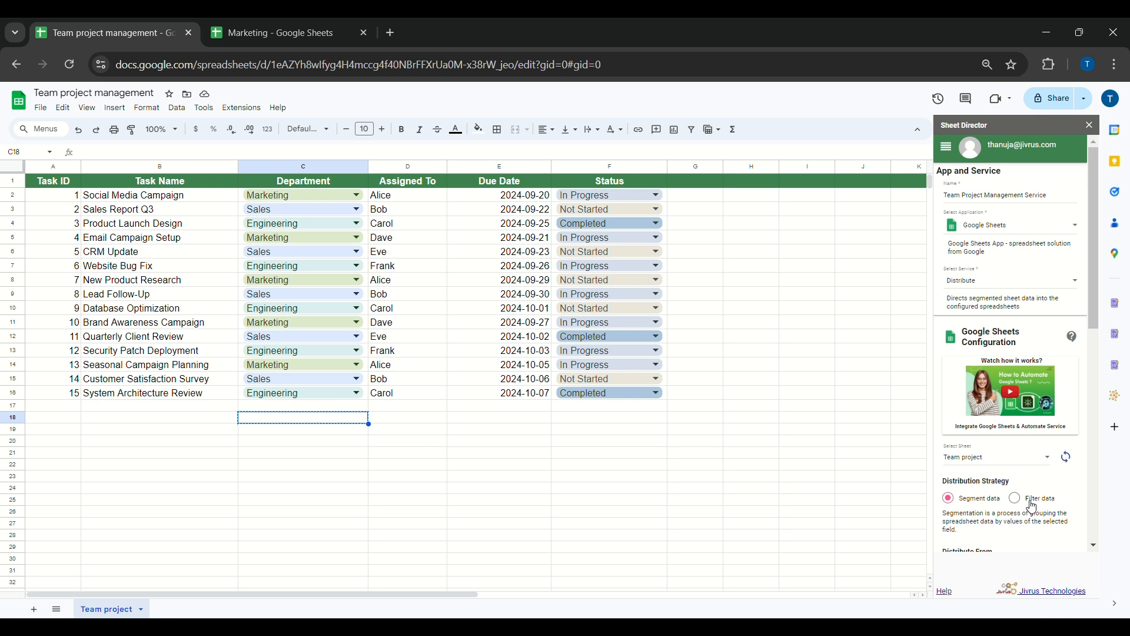
Switch the distribution strategy to Filter data and name the first filter Engineering
scroll(1034, 508, "down", 4)
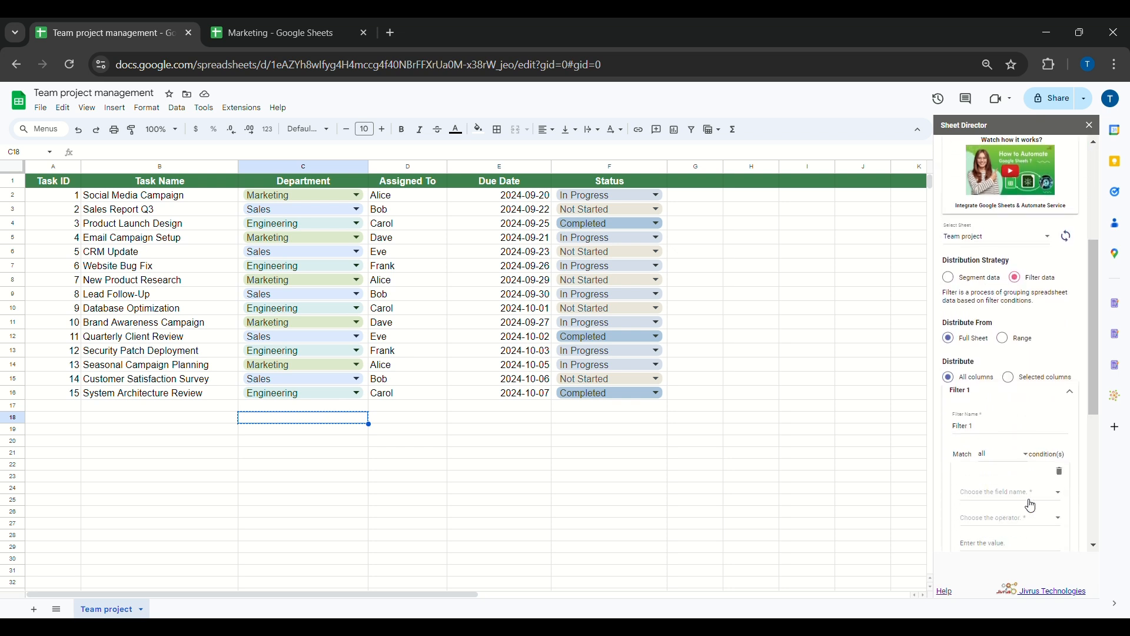
left_click_drag(991, 429, 948, 433)
double_click(322, 395)
double_click(322, 395)
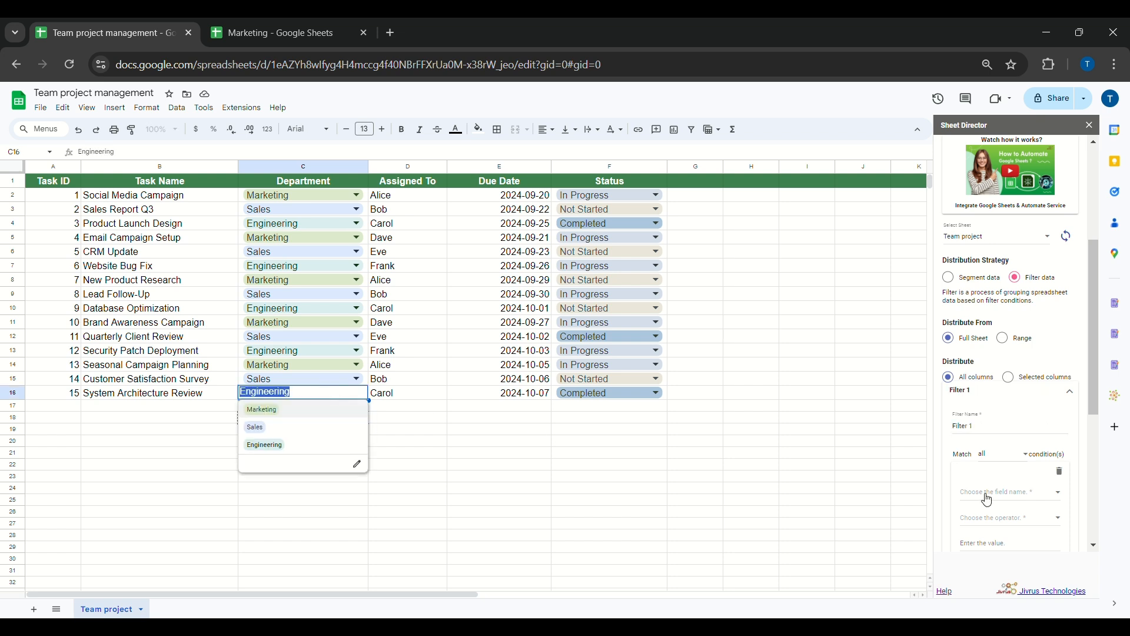
triple_click(970, 432)
key("ctrl+v")
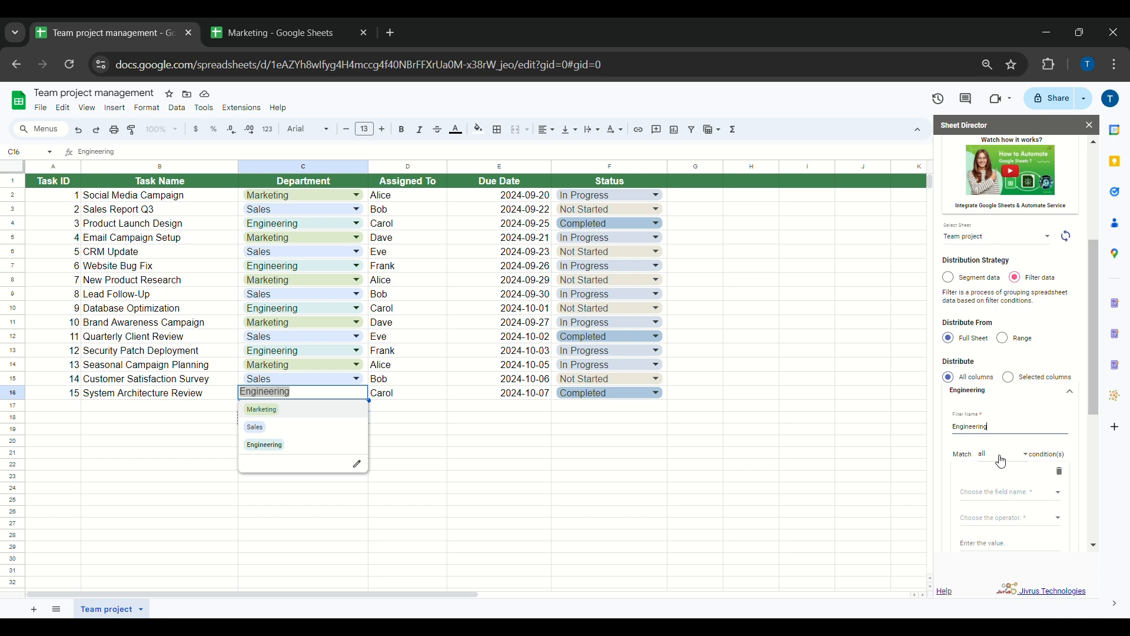
Keep the filter matching all conditions and set its first condition to Department equals Engineering
left_click(1000, 461)
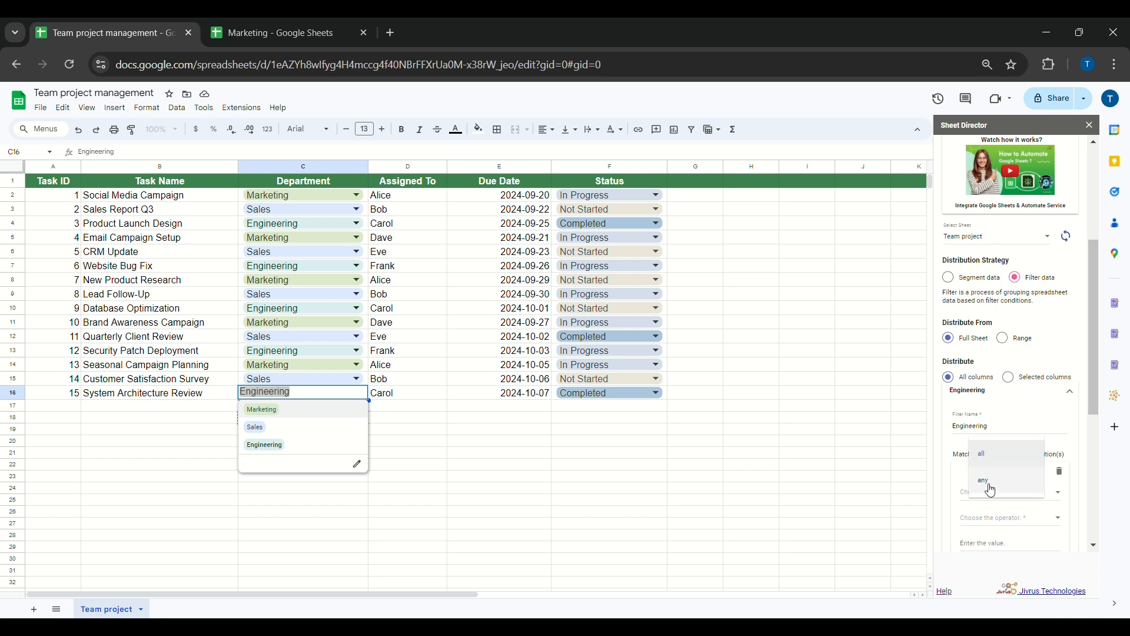
left_click(964, 478)
scroll(997, 430, "down", 1)
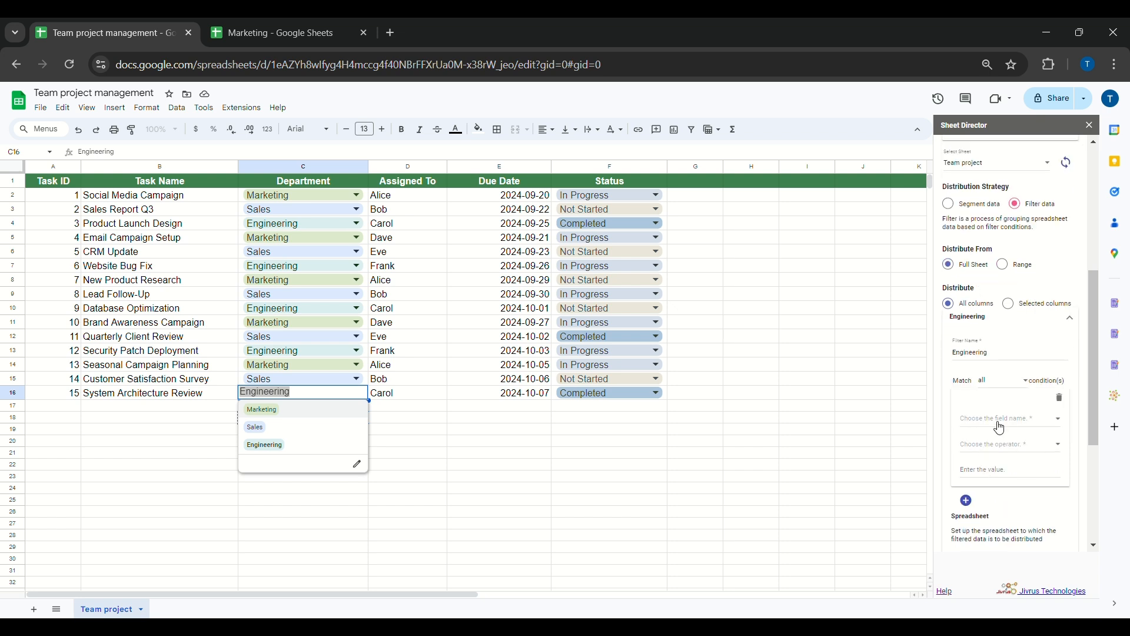
left_click(1000, 428)
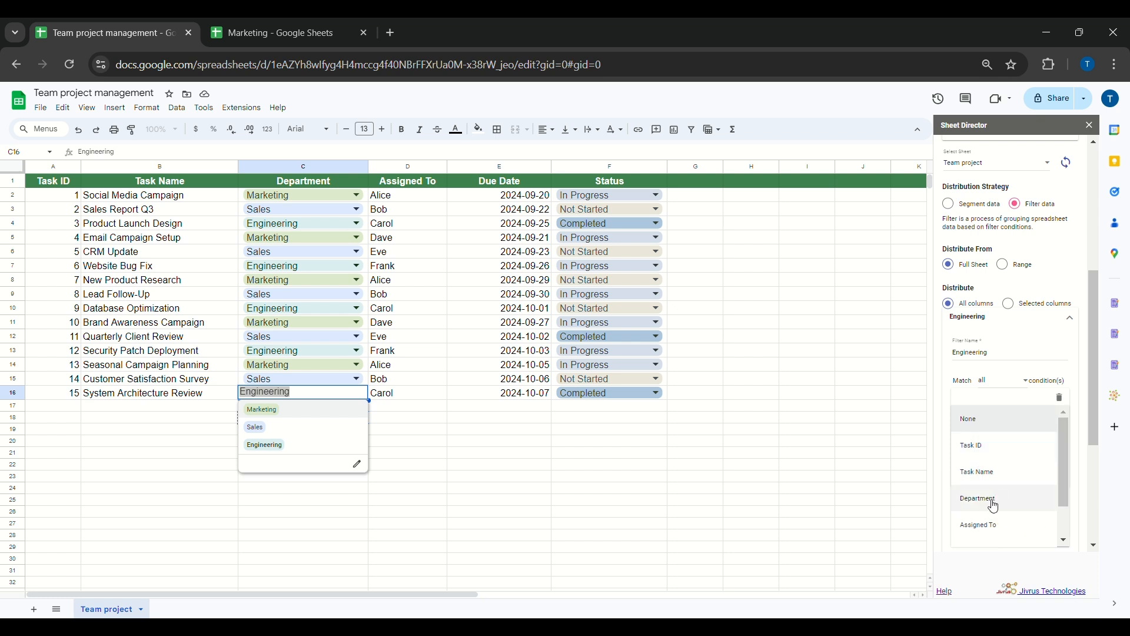
left_click(994, 500)
left_click(996, 445)
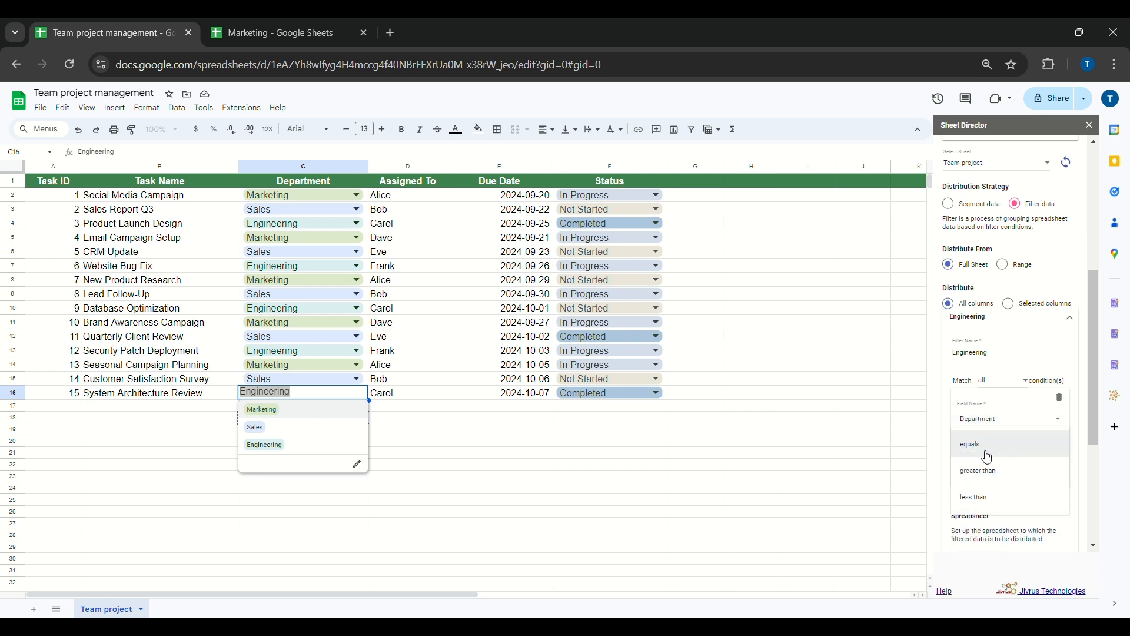
left_click(987, 454)
left_click(996, 480)
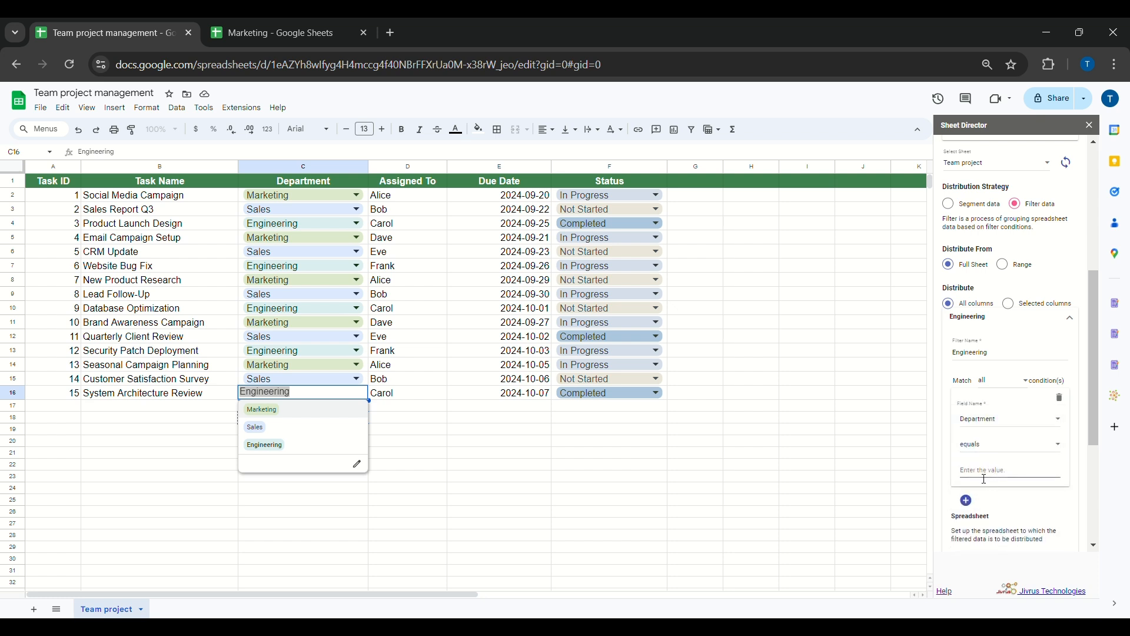
type("Engineering")
left_click(436, 434)
left_click(339, 419)
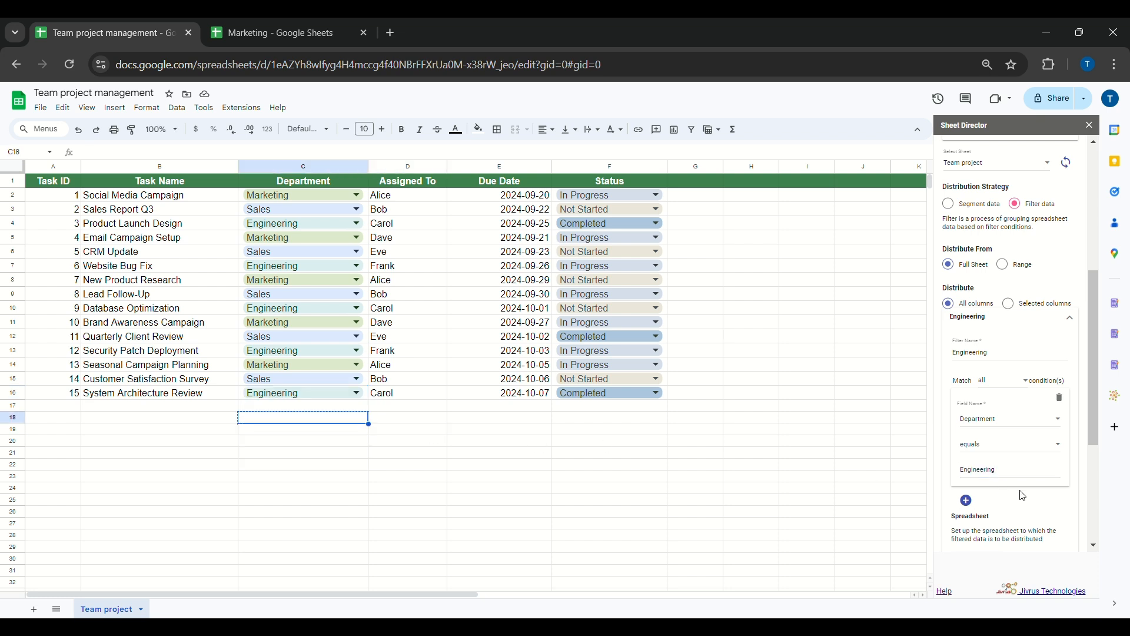
Add a second filter condition requiring Assigned To to equal the assignee's name from cell D16
scroll(1024, 497, "down", 3)
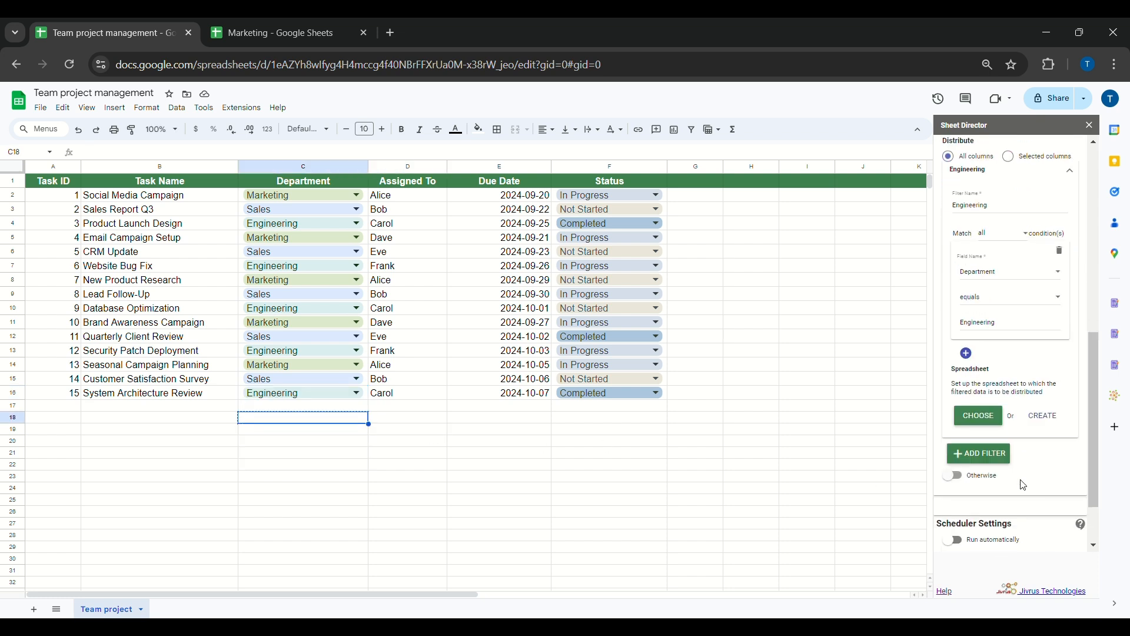
left_click(966, 354)
left_click(990, 376)
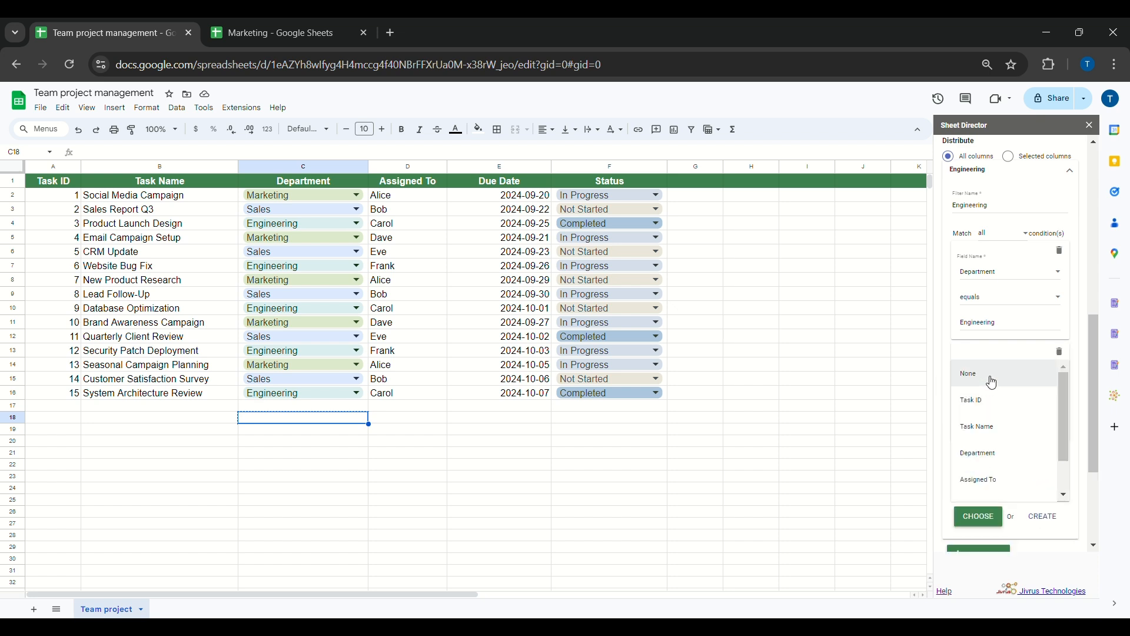
scroll(992, 455, "down", 1)
left_click(991, 432)
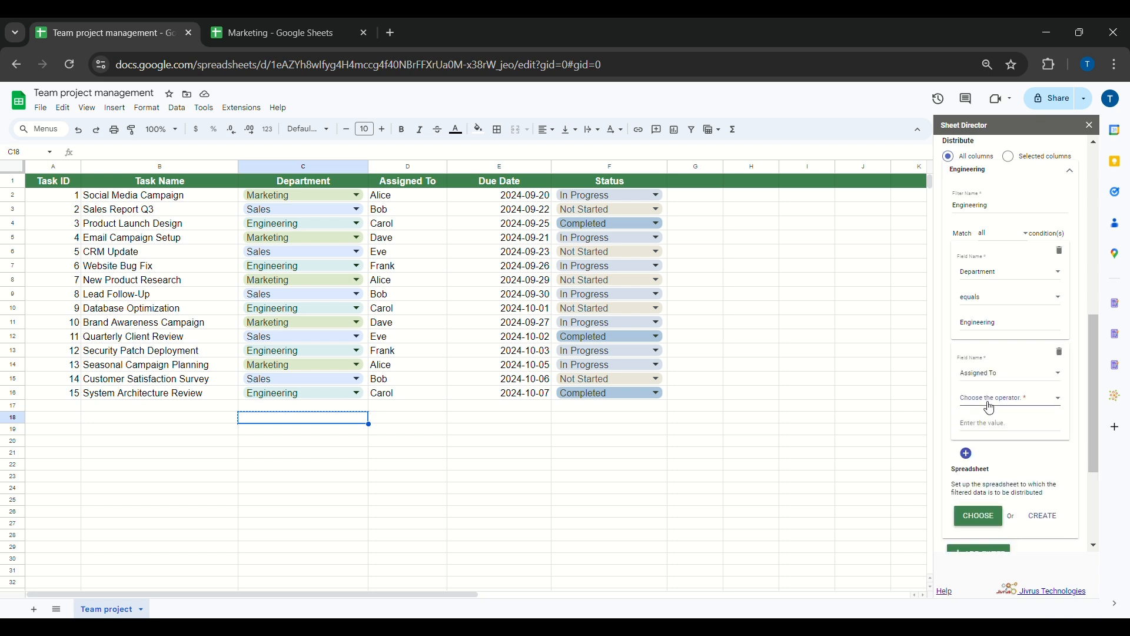
left_click(989, 403)
left_click(988, 406)
left_click(446, 394)
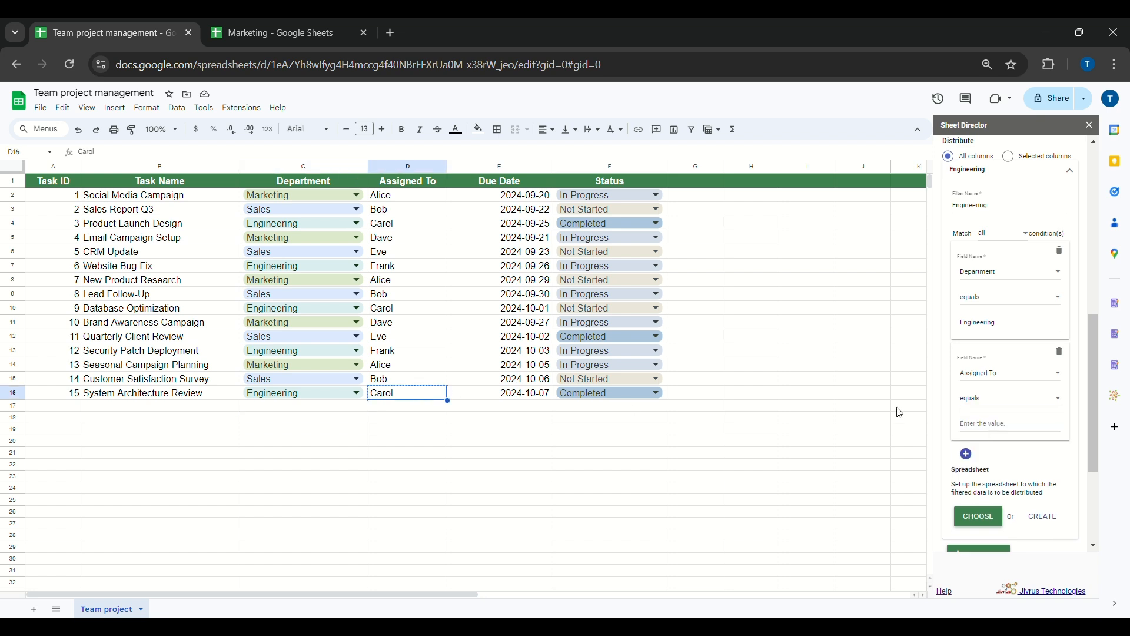
left_click(995, 425)
type("Carol")
left_click(996, 448)
Choose the existing Engineering spreadsheet and its Engineering sheet tab as the filter's destination
scroll(996, 449, "down", 3)
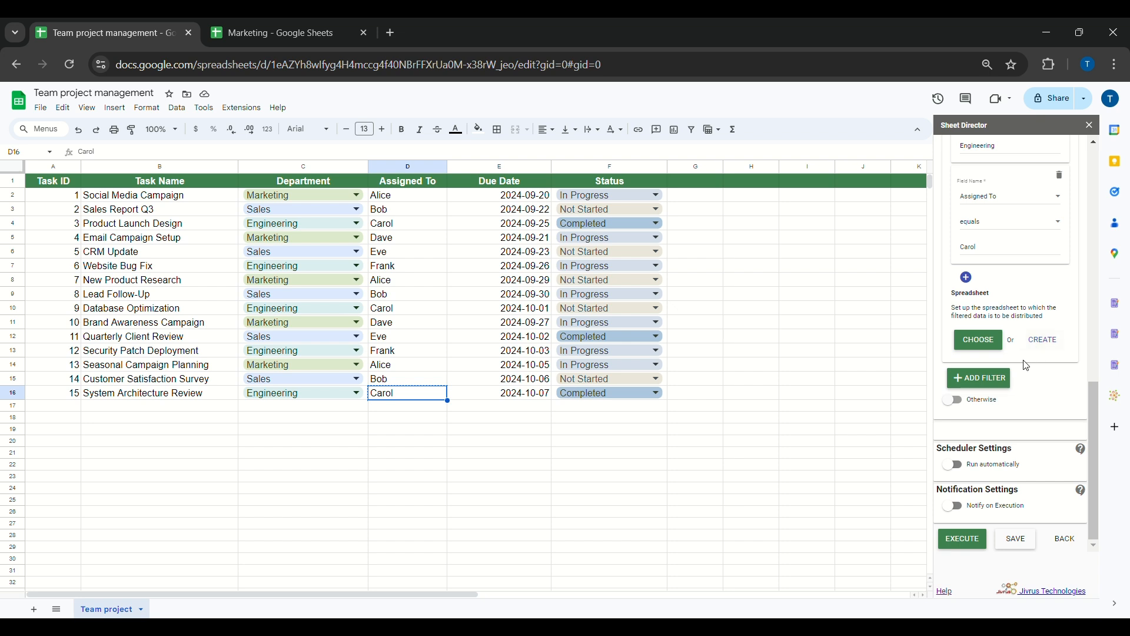
left_click(980, 348)
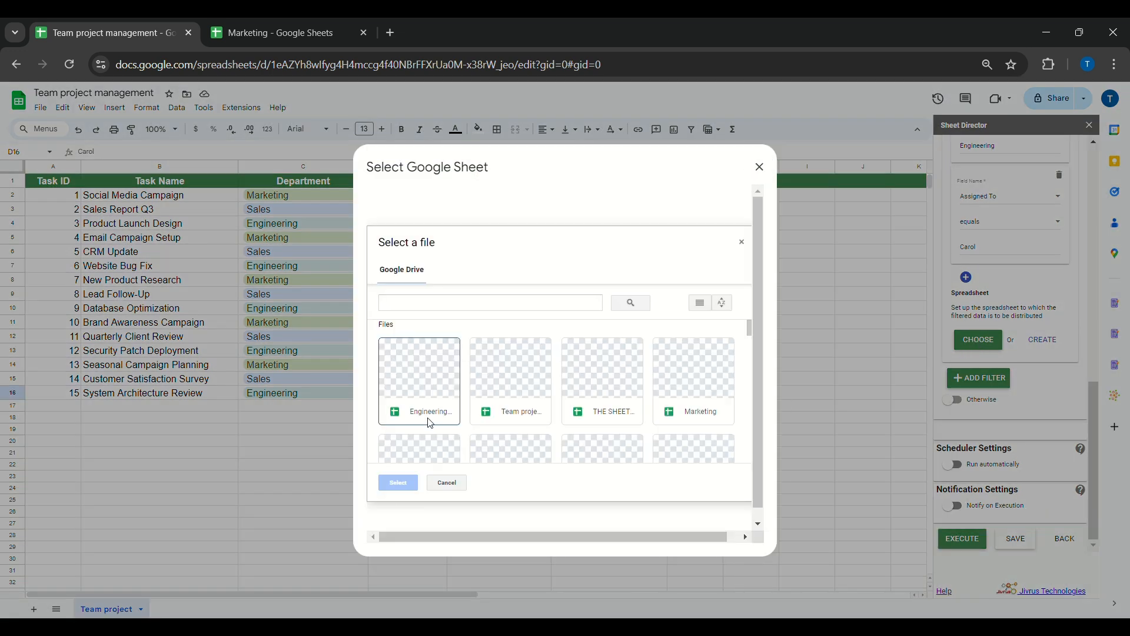
left_click(430, 423)
left_click(411, 482)
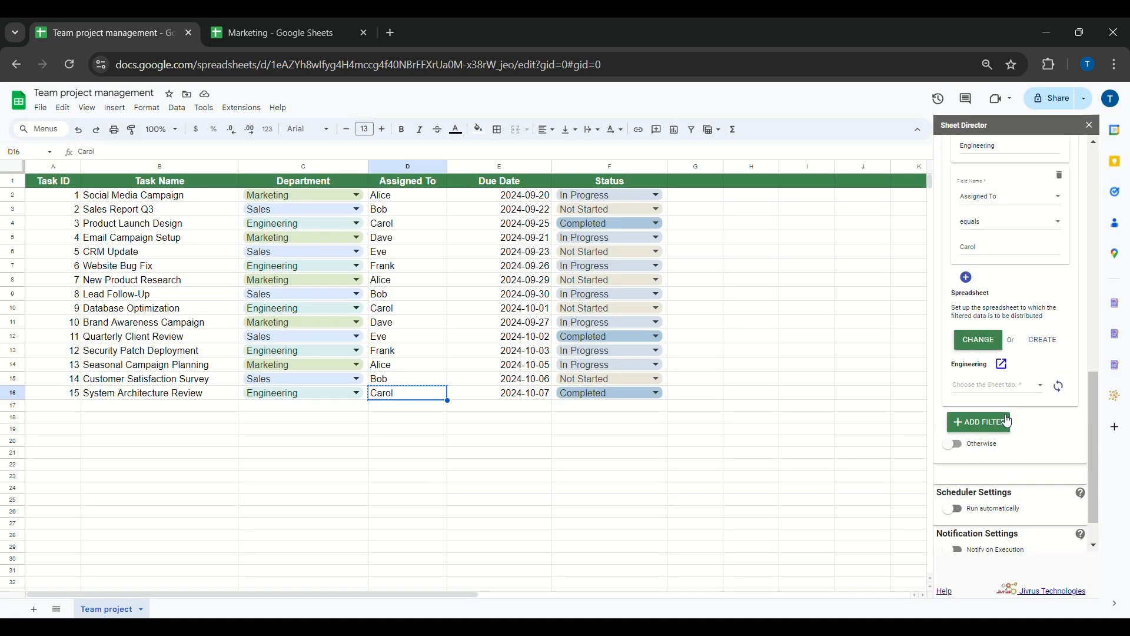
left_click(1002, 390)
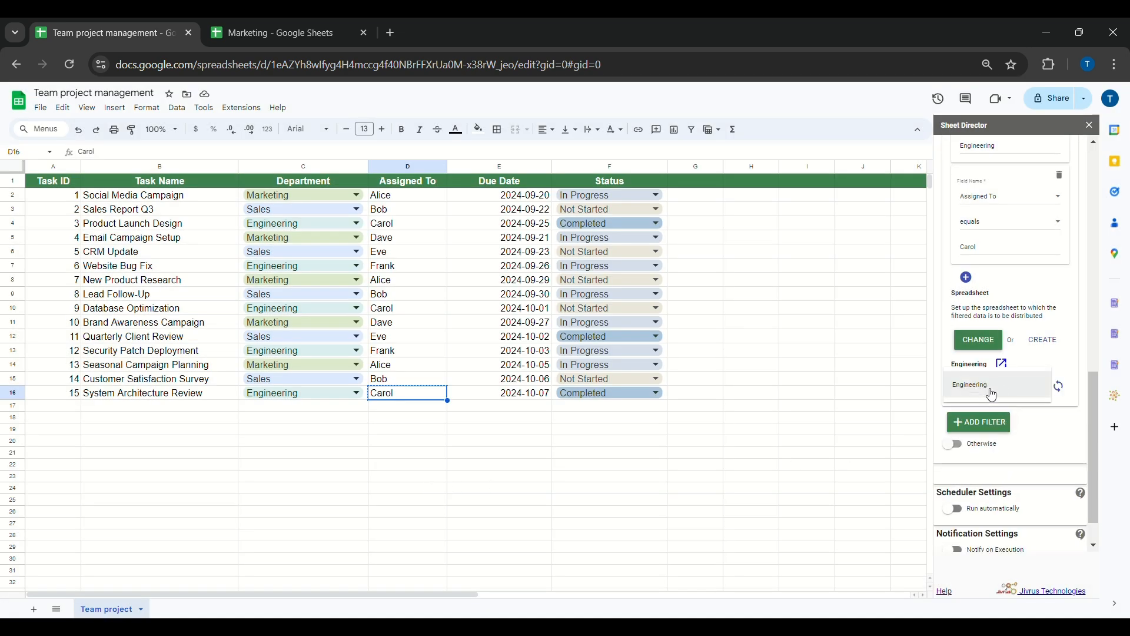
left_click(987, 394)
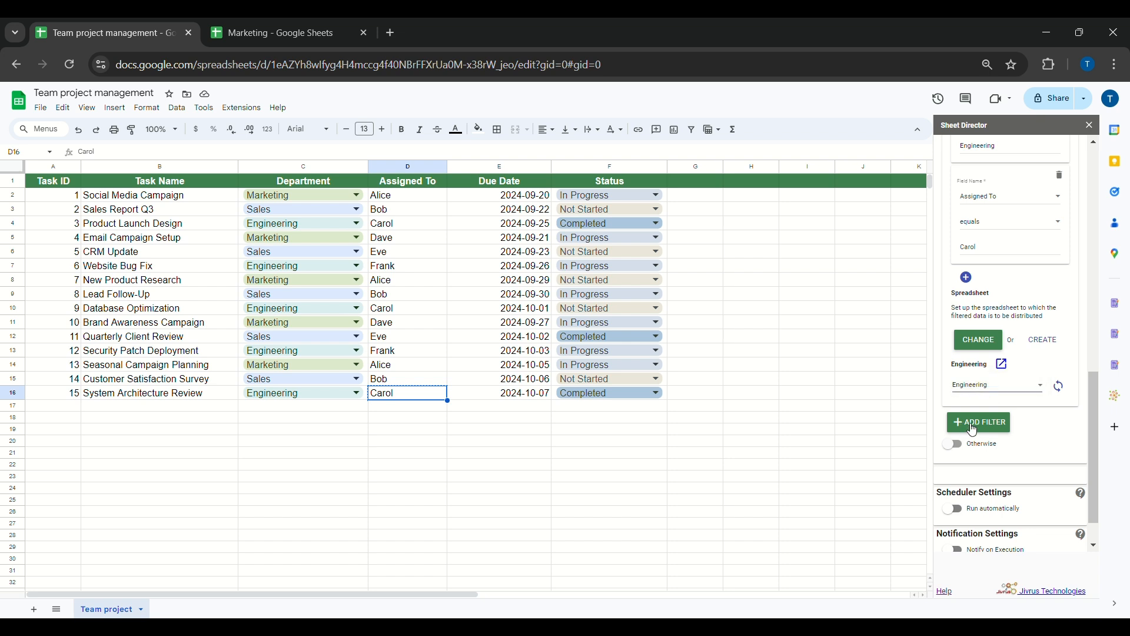
Execute the filtered distribution and open the destination Engineering spreadsheet
scroll(1052, 437, "down", 2)
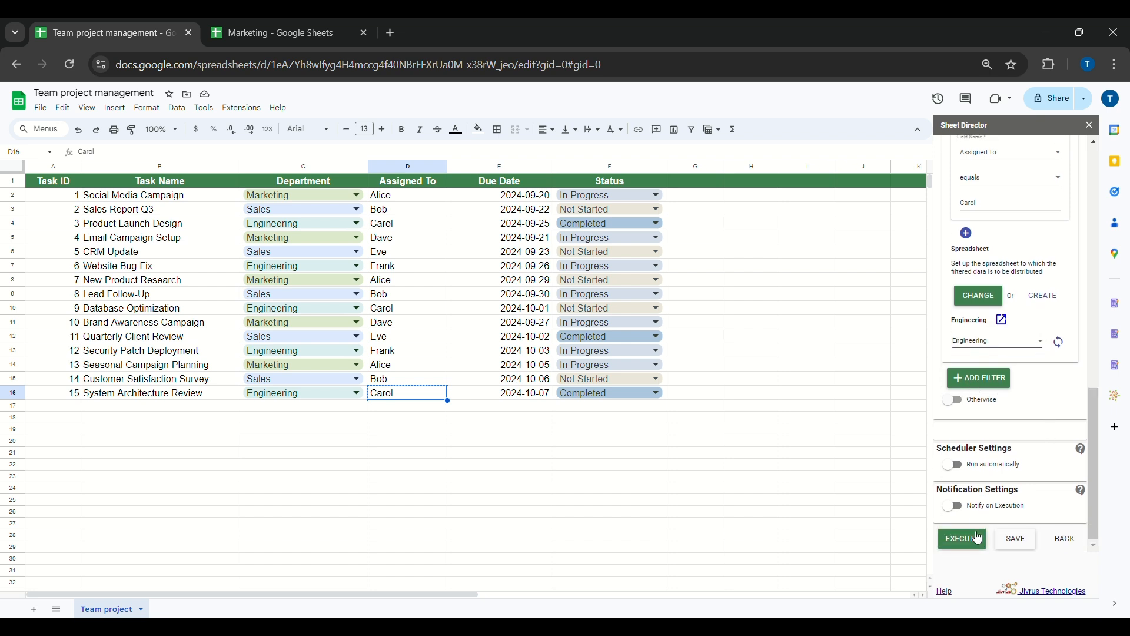
left_click(968, 541)
left_click(1002, 321)
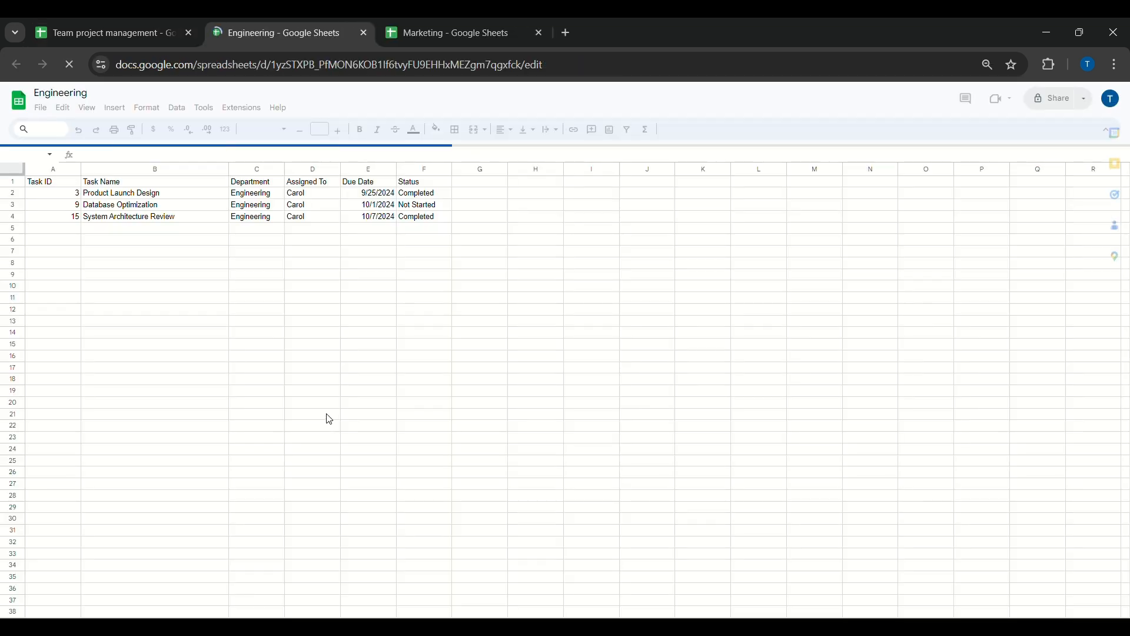
Check the distributed rows in the Engineering spreadsheet against the same assignee's tasks found in the Team project sheet
left_click(111, 193)
left_click(253, 183)
left_click(298, 193)
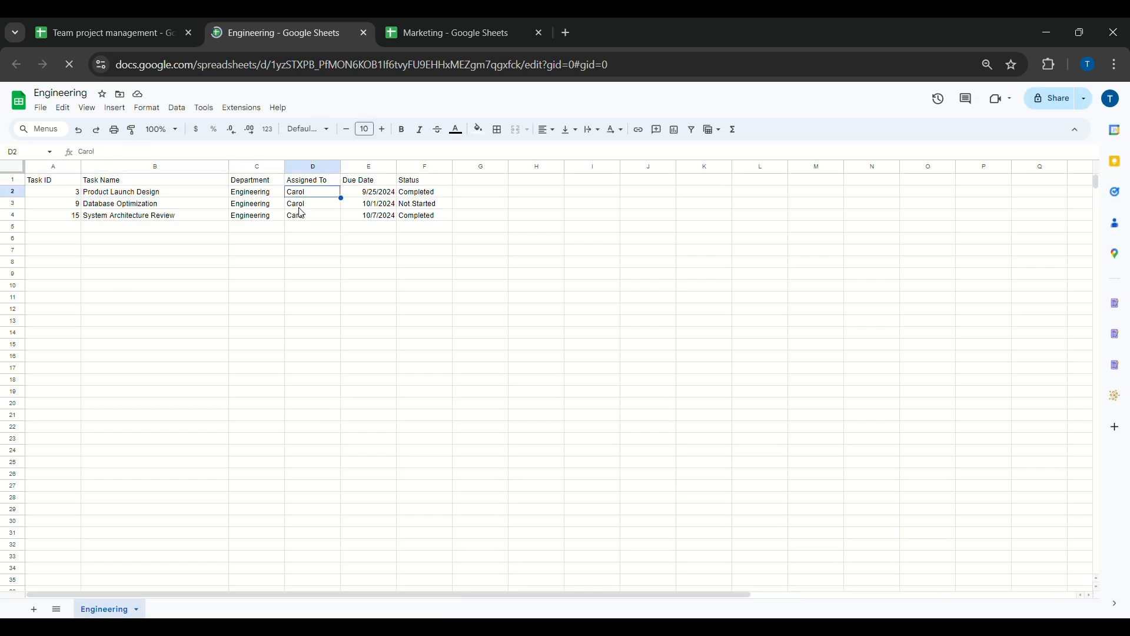
key("ctrl+1")
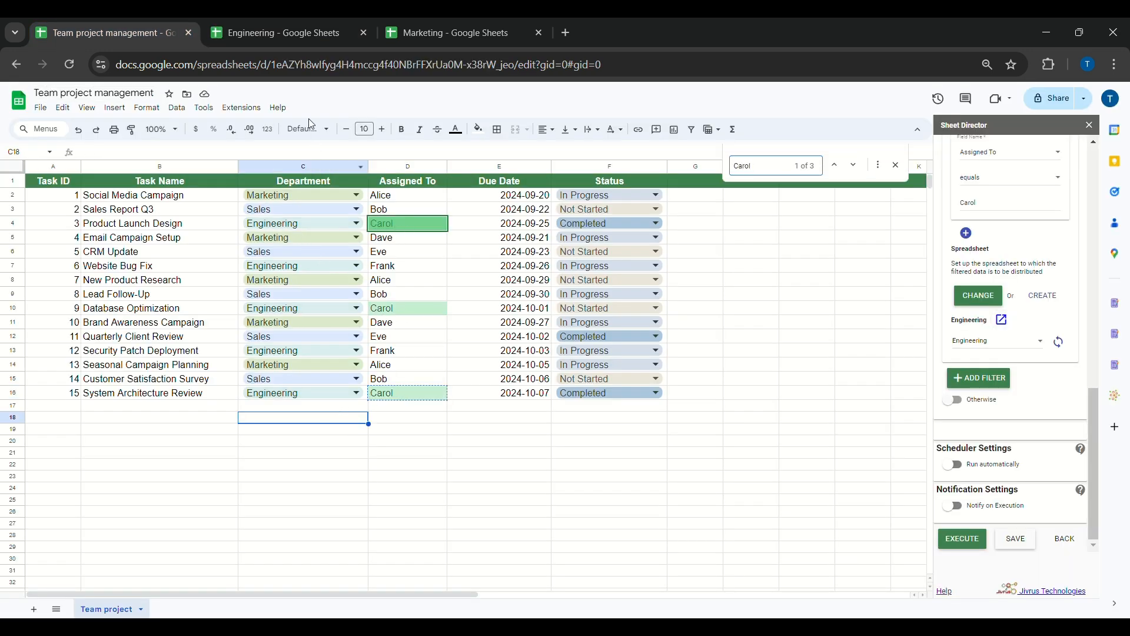
key("ctrl+2")
left_click_drag(75, 193, 403, 227)
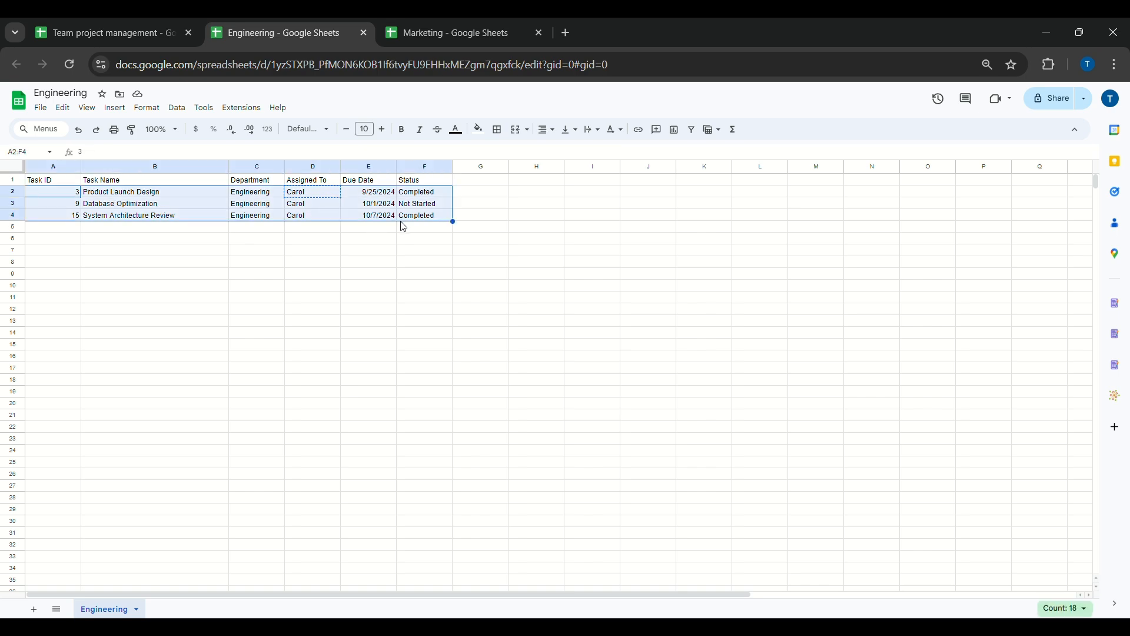
key("ctrl+1")
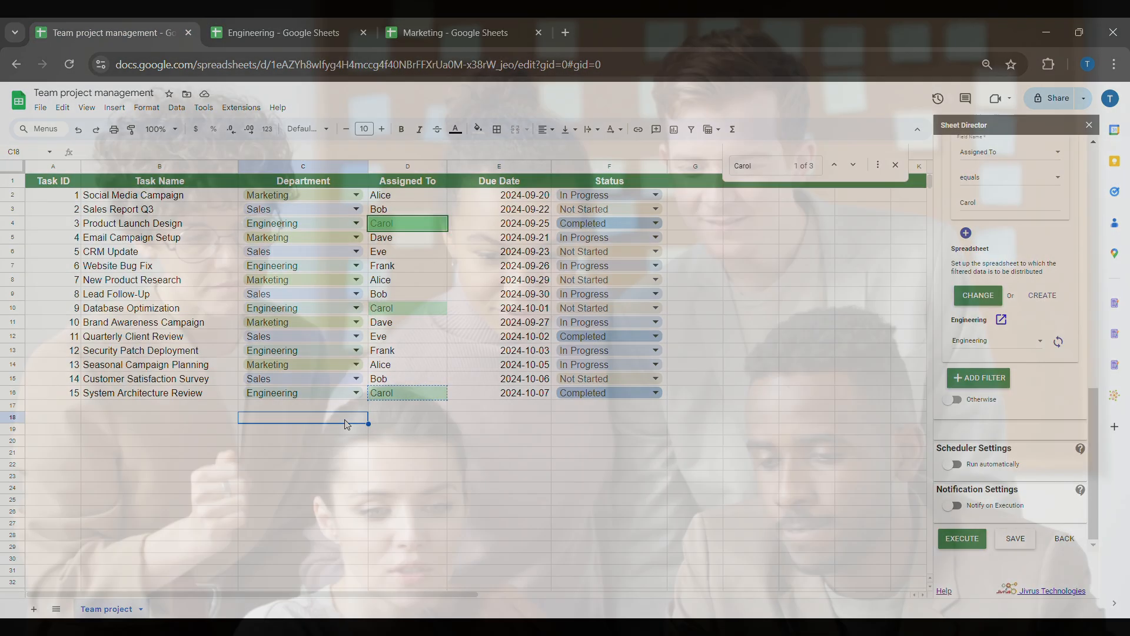